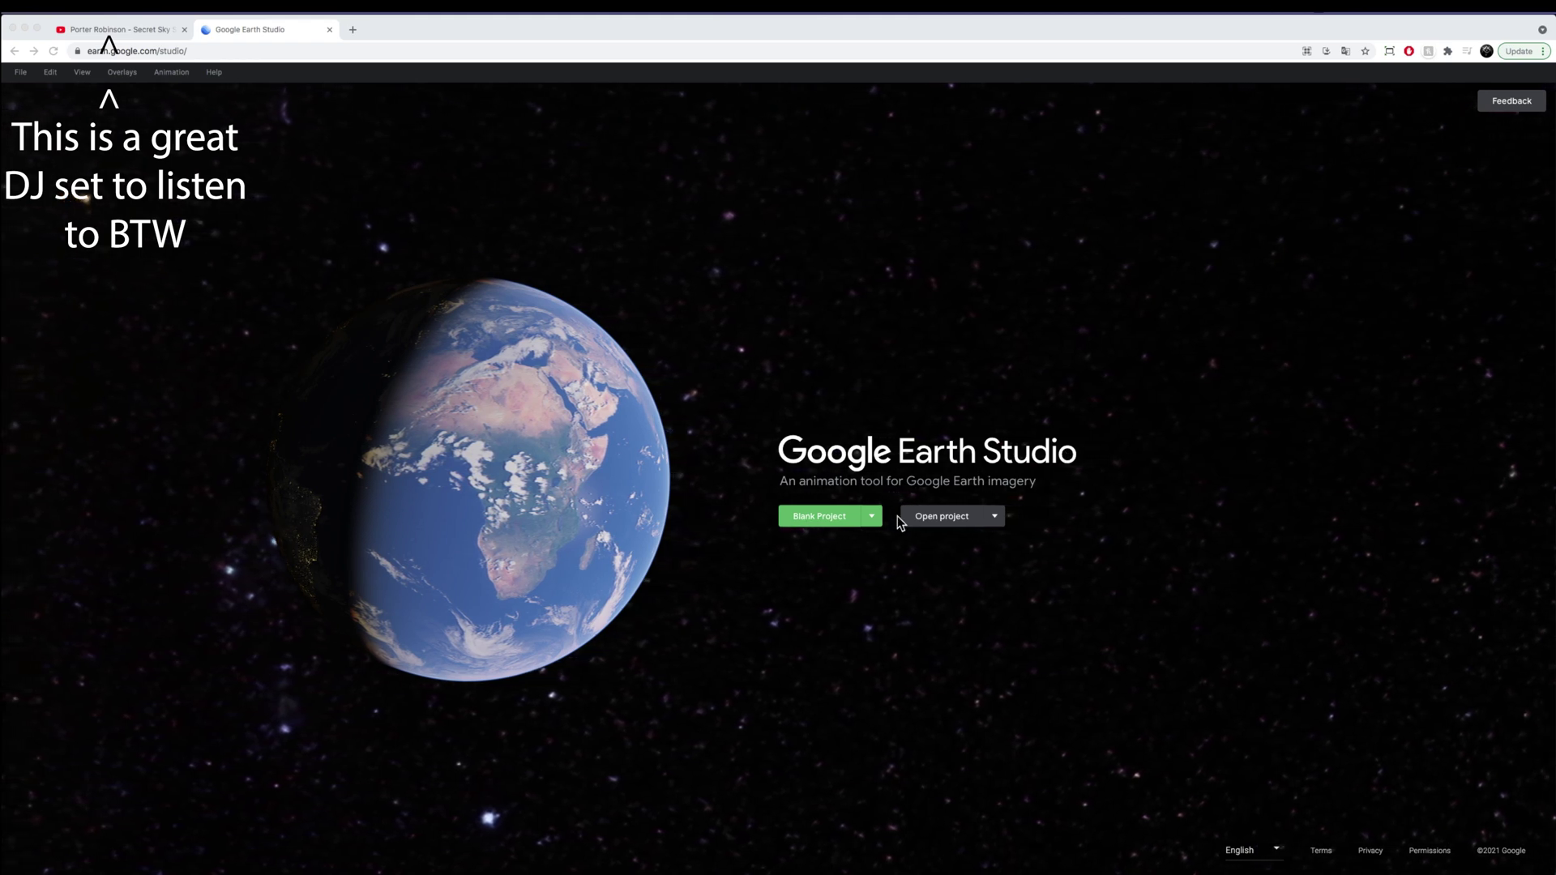
{"action": "left_click", "coordinate": [216, 73]}
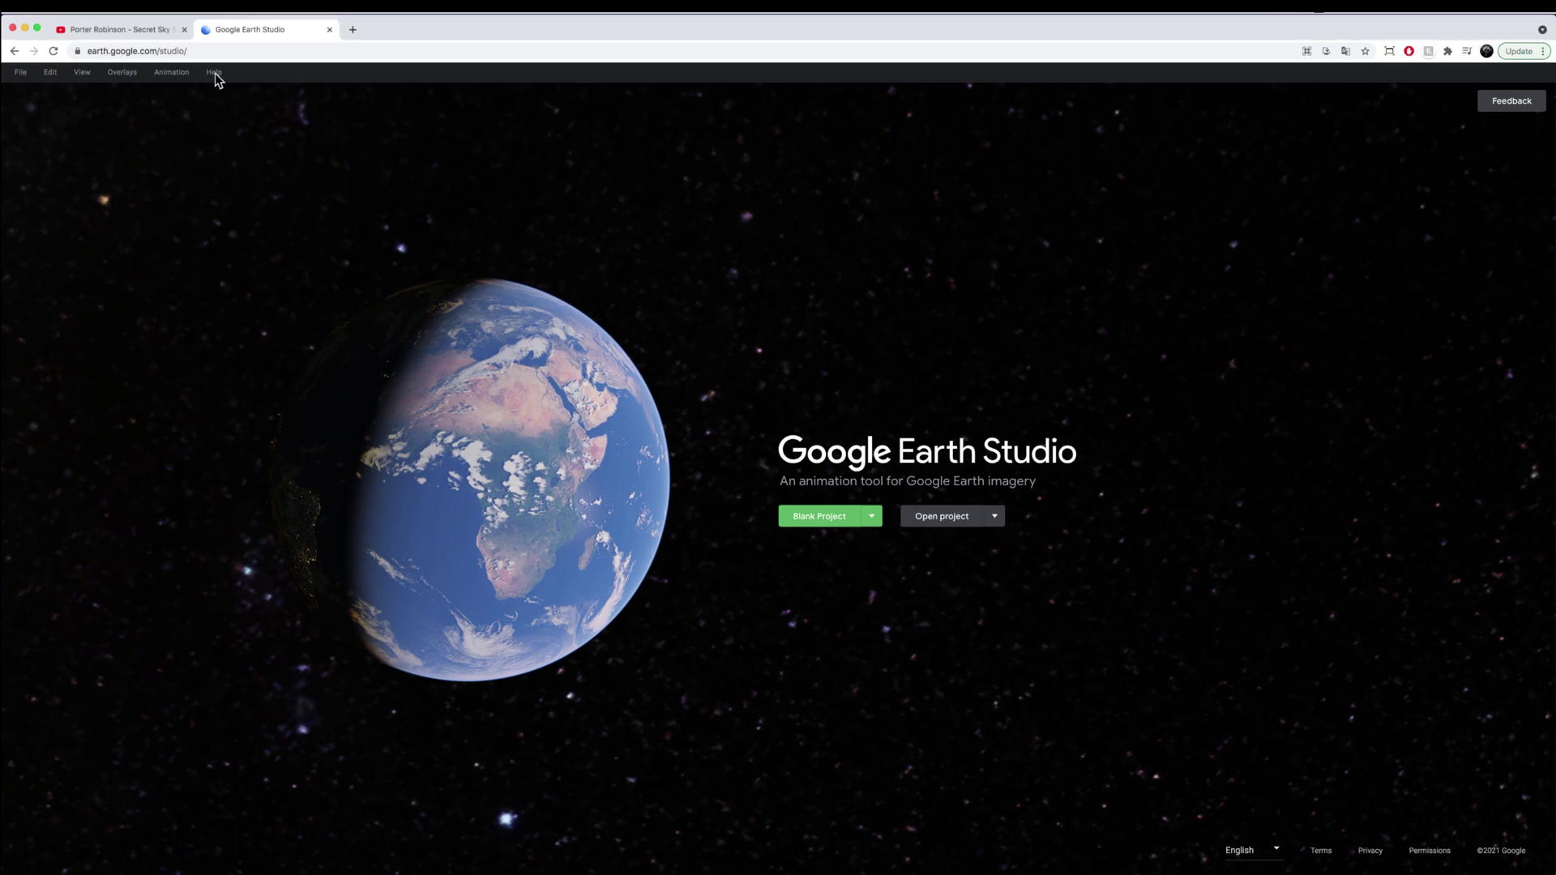
{"action": "left_click", "coordinate": [21, 75]}
{"action": "mouse_move", "coordinate": [47, 74]}
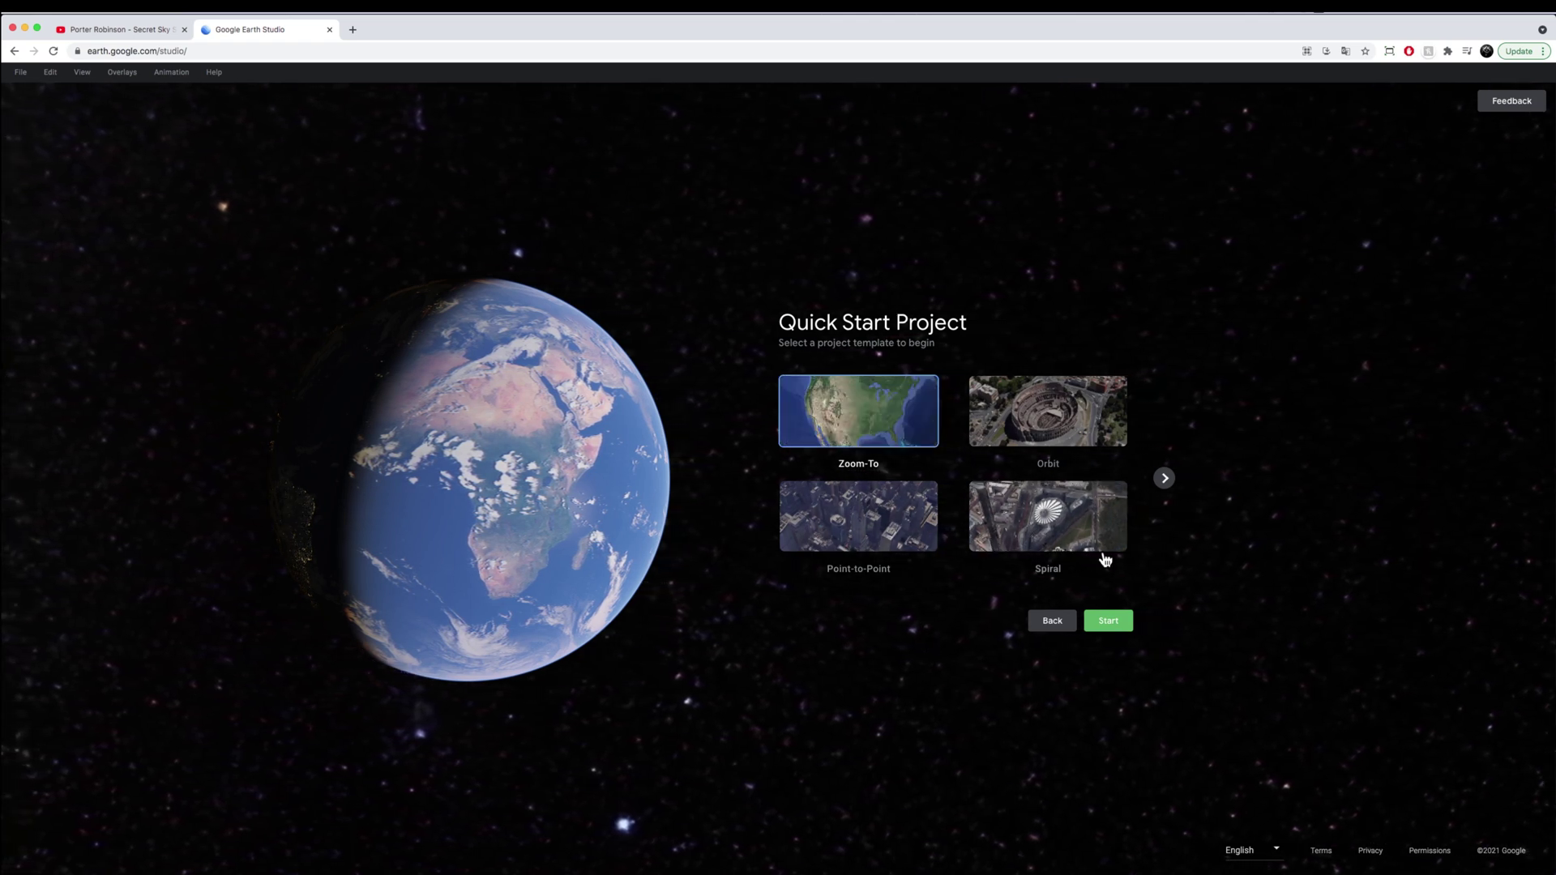
{"action": "left_click", "coordinate": [1164, 477]}
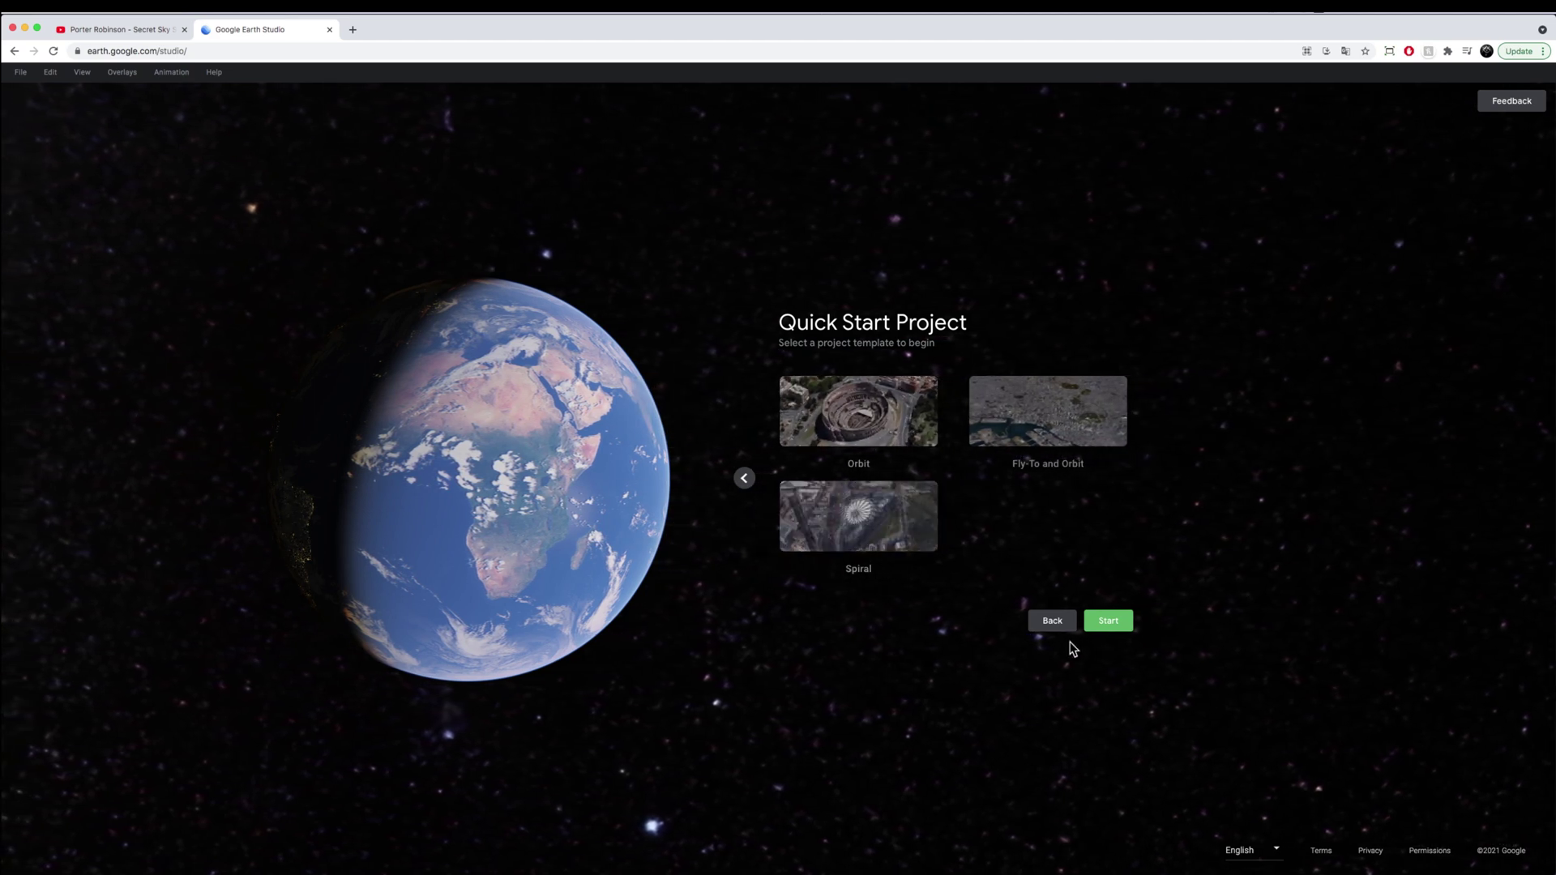
Step: Create a blank project, enter a project name containing the creator's first name, and keep Earth as the world
{"action": "left_click", "coordinate": [839, 537]}
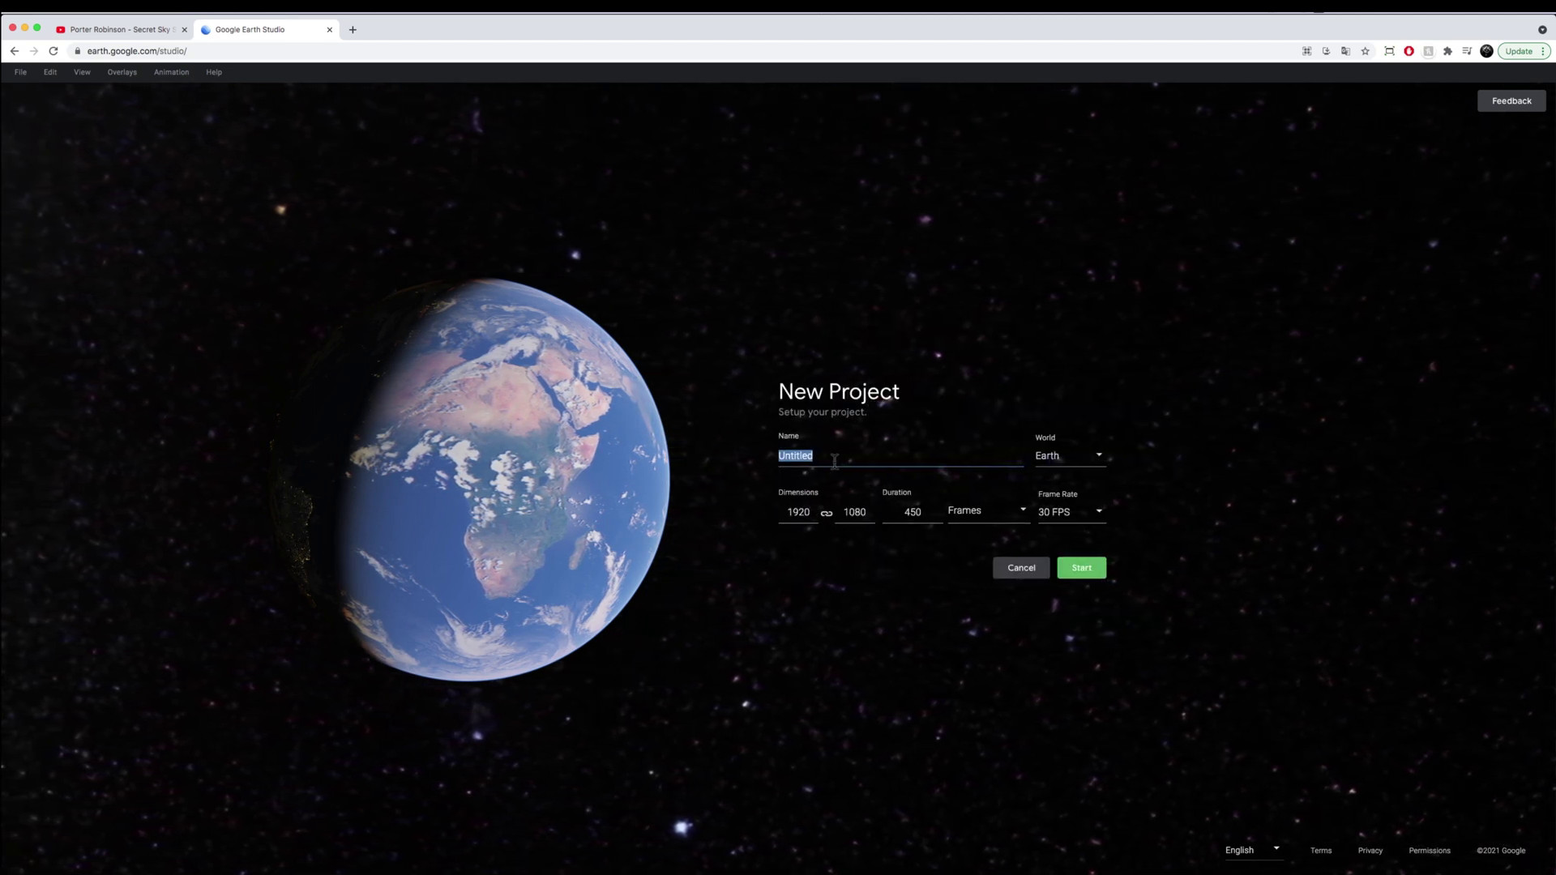
{"action": "type", "text": "Ben's Video"}
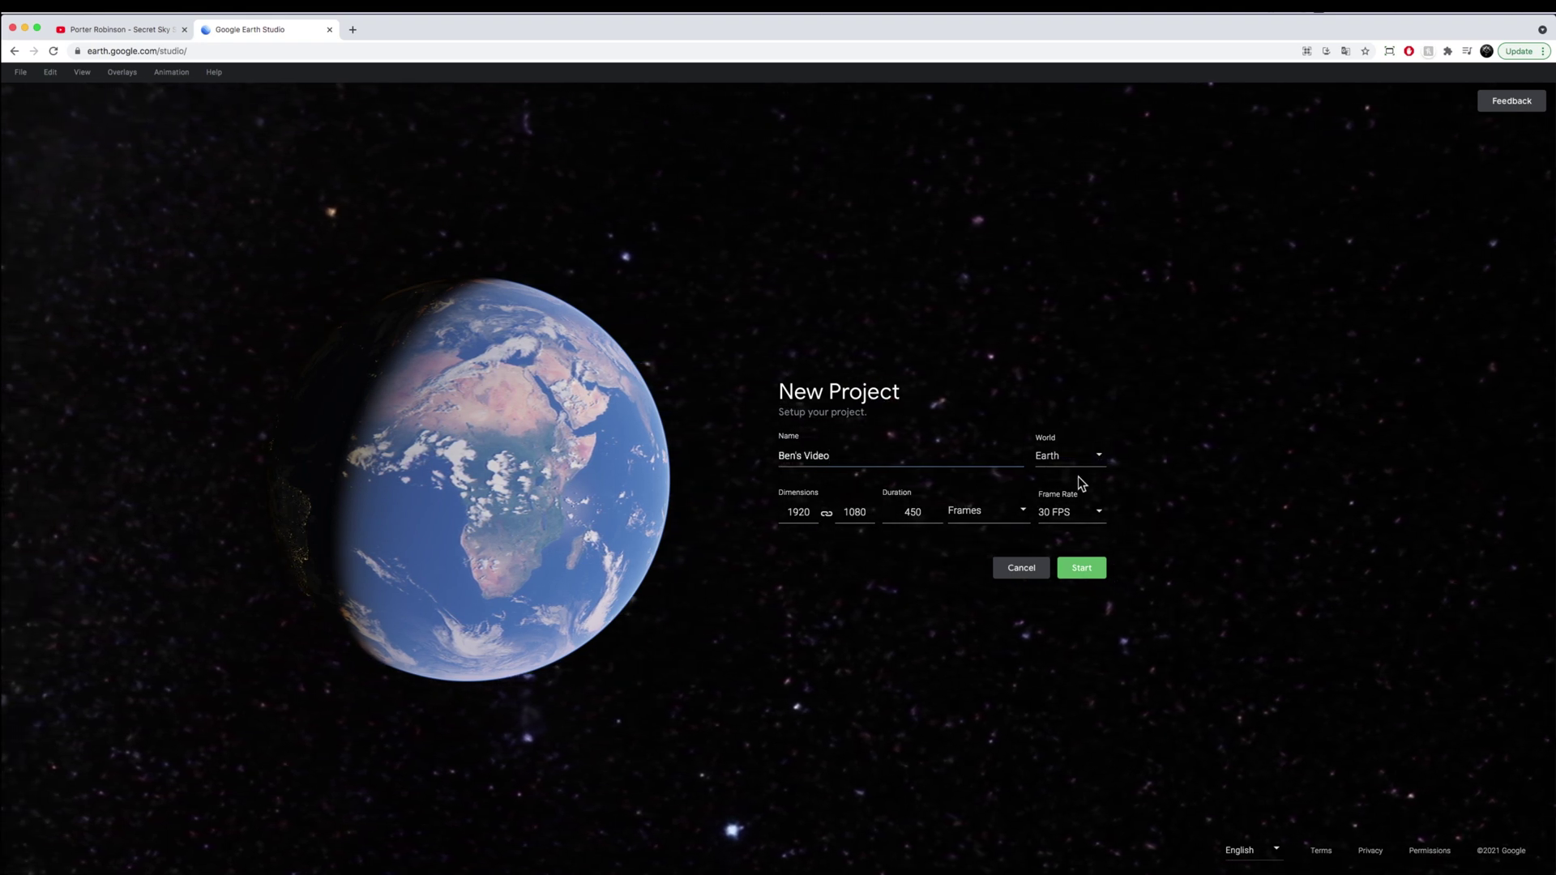
{"action": "left_click", "coordinate": [1081, 463]}
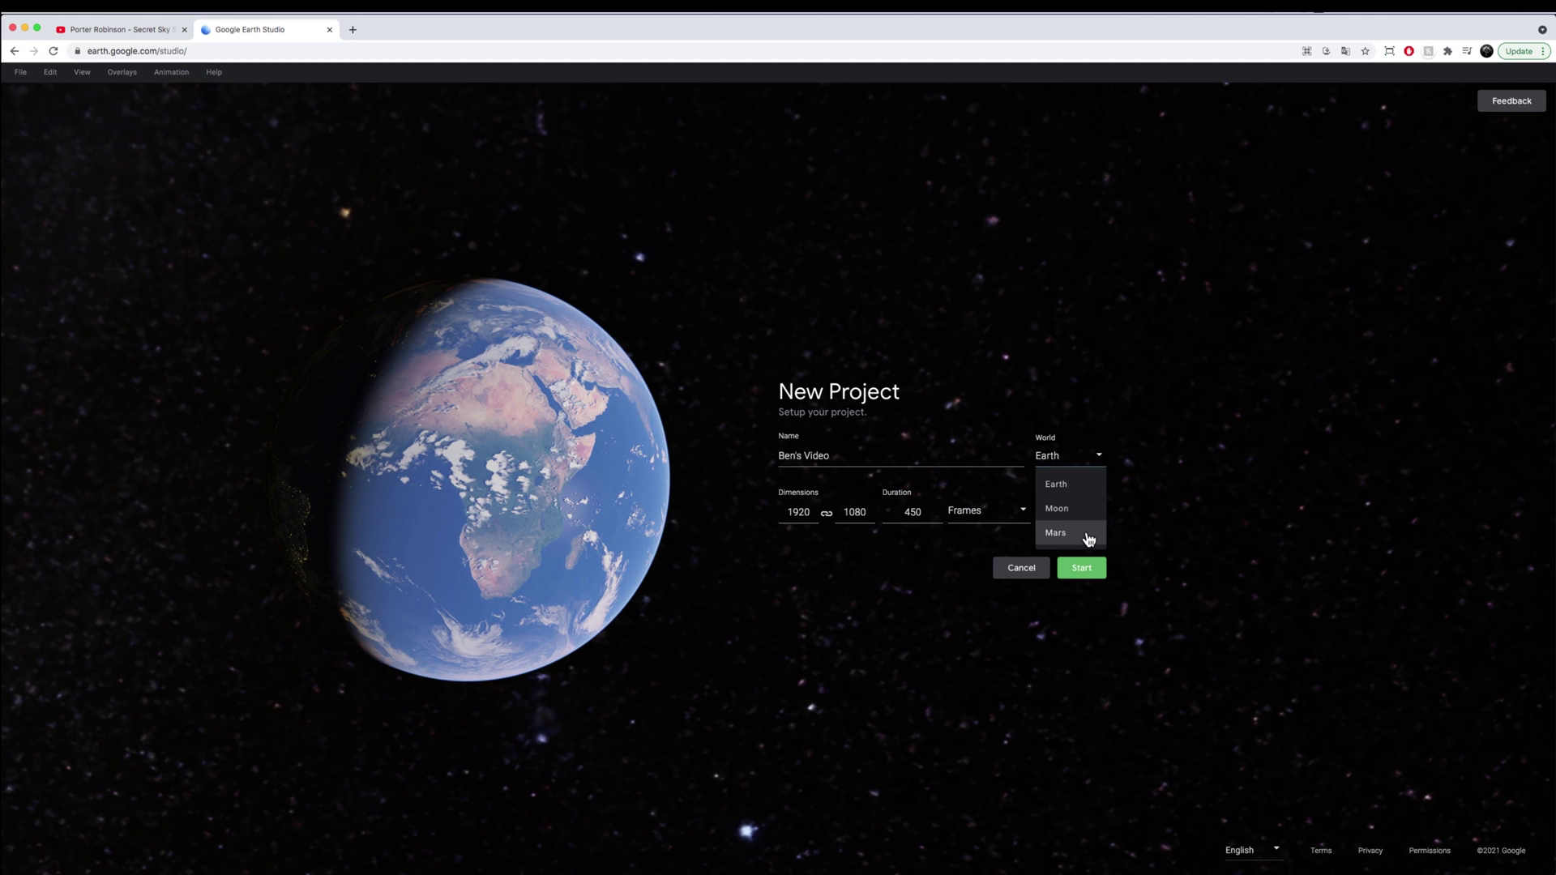
{"action": "left_click", "coordinate": [1163, 527]}
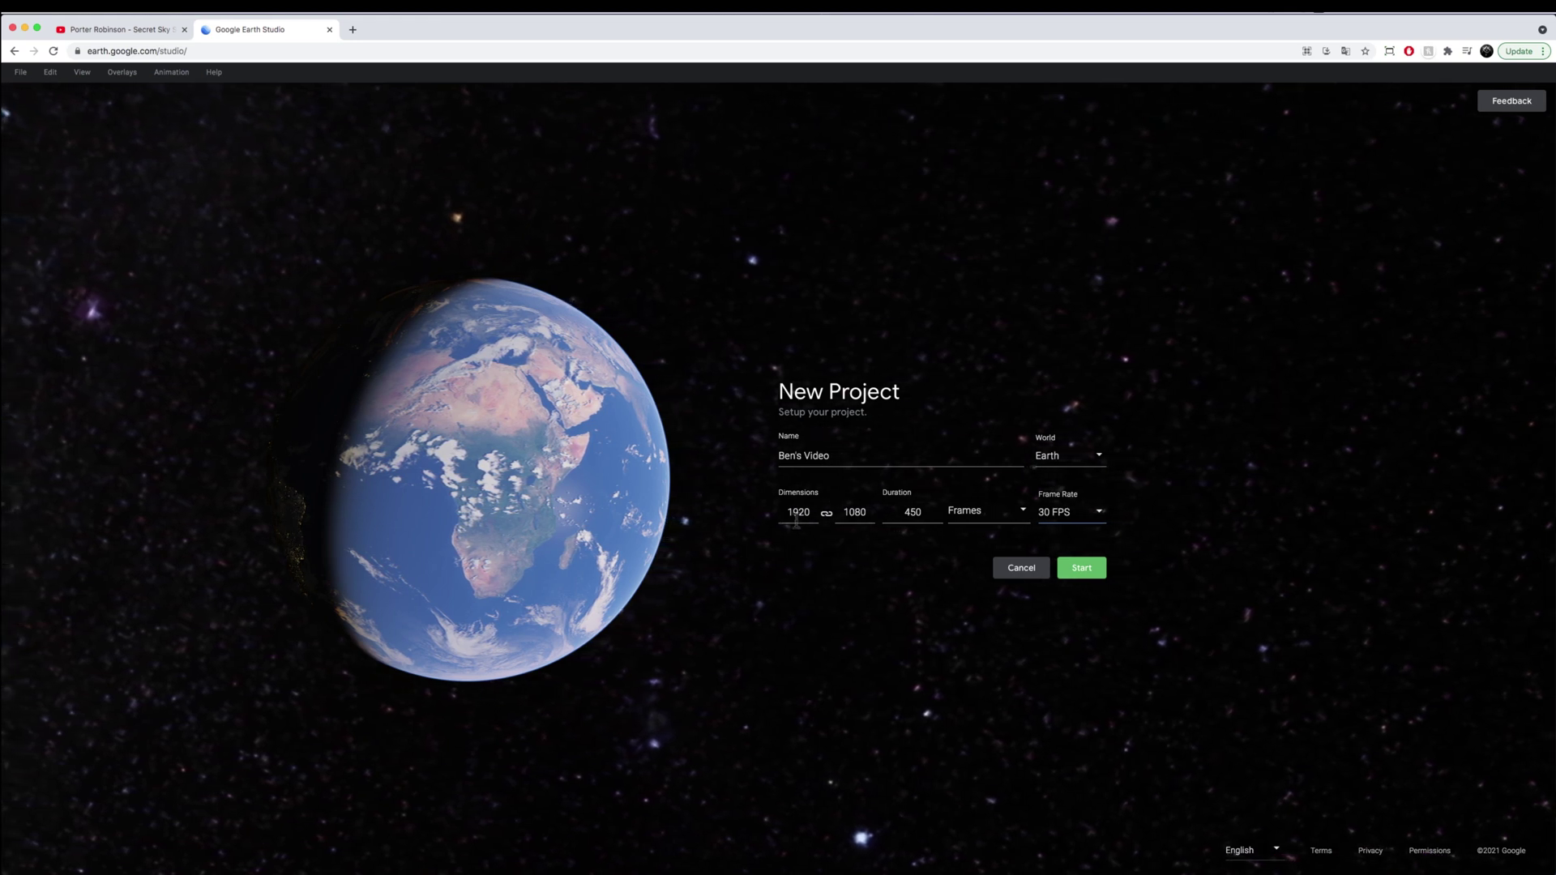
Step: Set the project to 3840 x 2160, a Timecode duration of 01:15:00 and 24 FPS, and start it
{"action": "left_click", "coordinate": [1016, 514]}
{"action": "left_click", "coordinate": [977, 562]}
{"action": "left_click", "coordinate": [1065, 516]}
{"action": "left_click", "coordinate": [1063, 540]}
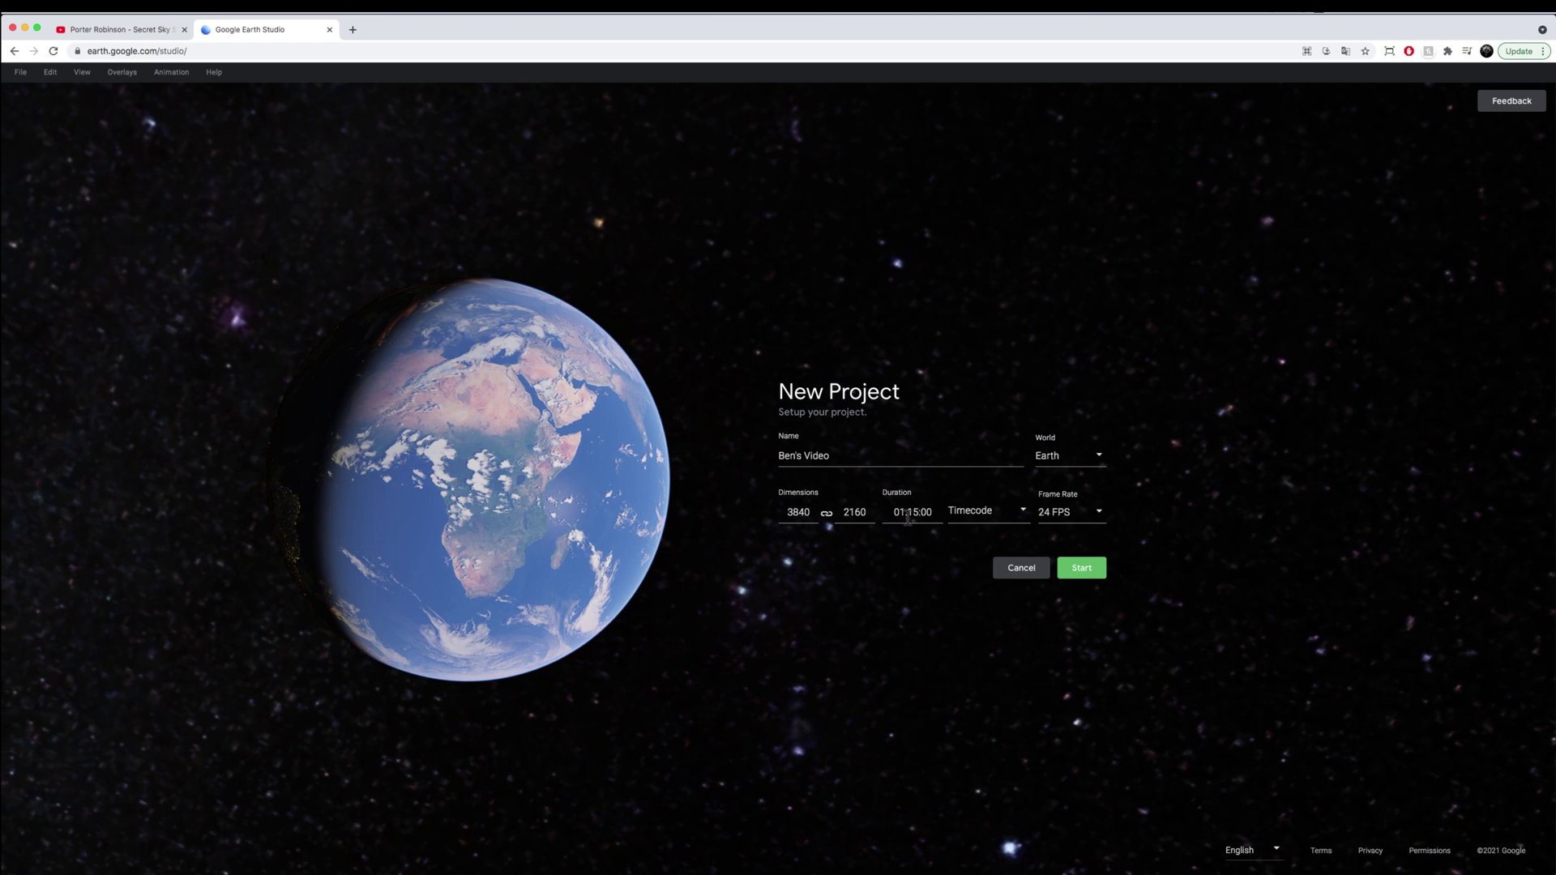
{"action": "left_click", "coordinate": [1083, 570]}
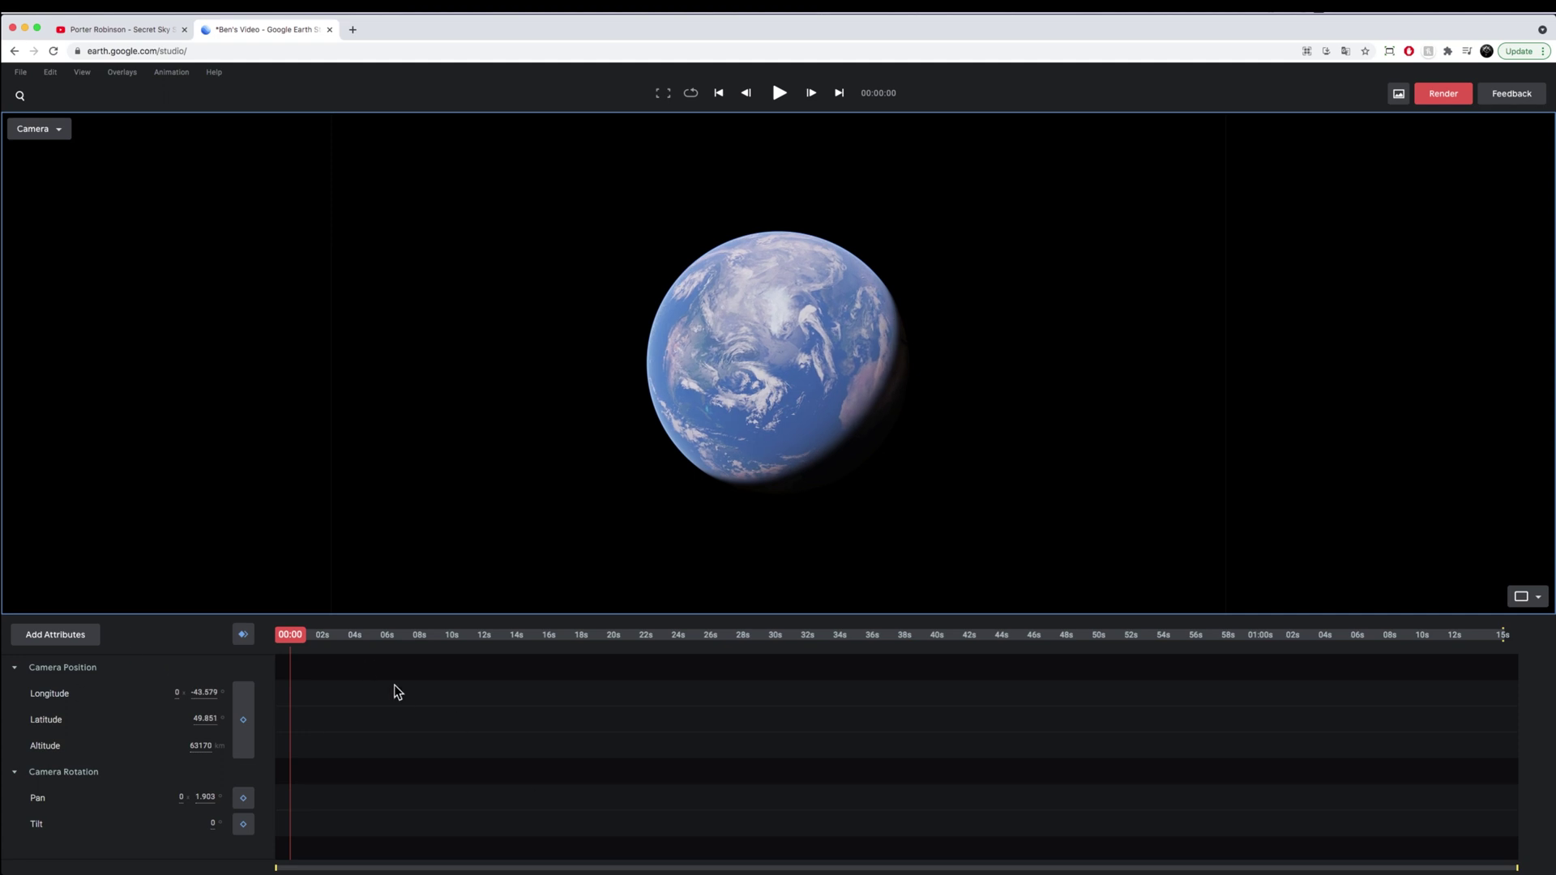
Step: Position the camera above Lower Manhattan, New York, at an altitude of about 20,269 m
{"action": "left_click_drag", "start_coordinate": [778, 363], "coordinate": [831, 357]}
{"action": "scroll", "coordinate": [832, 357], "scroll_direction": "up", "scroll_amount": 10}
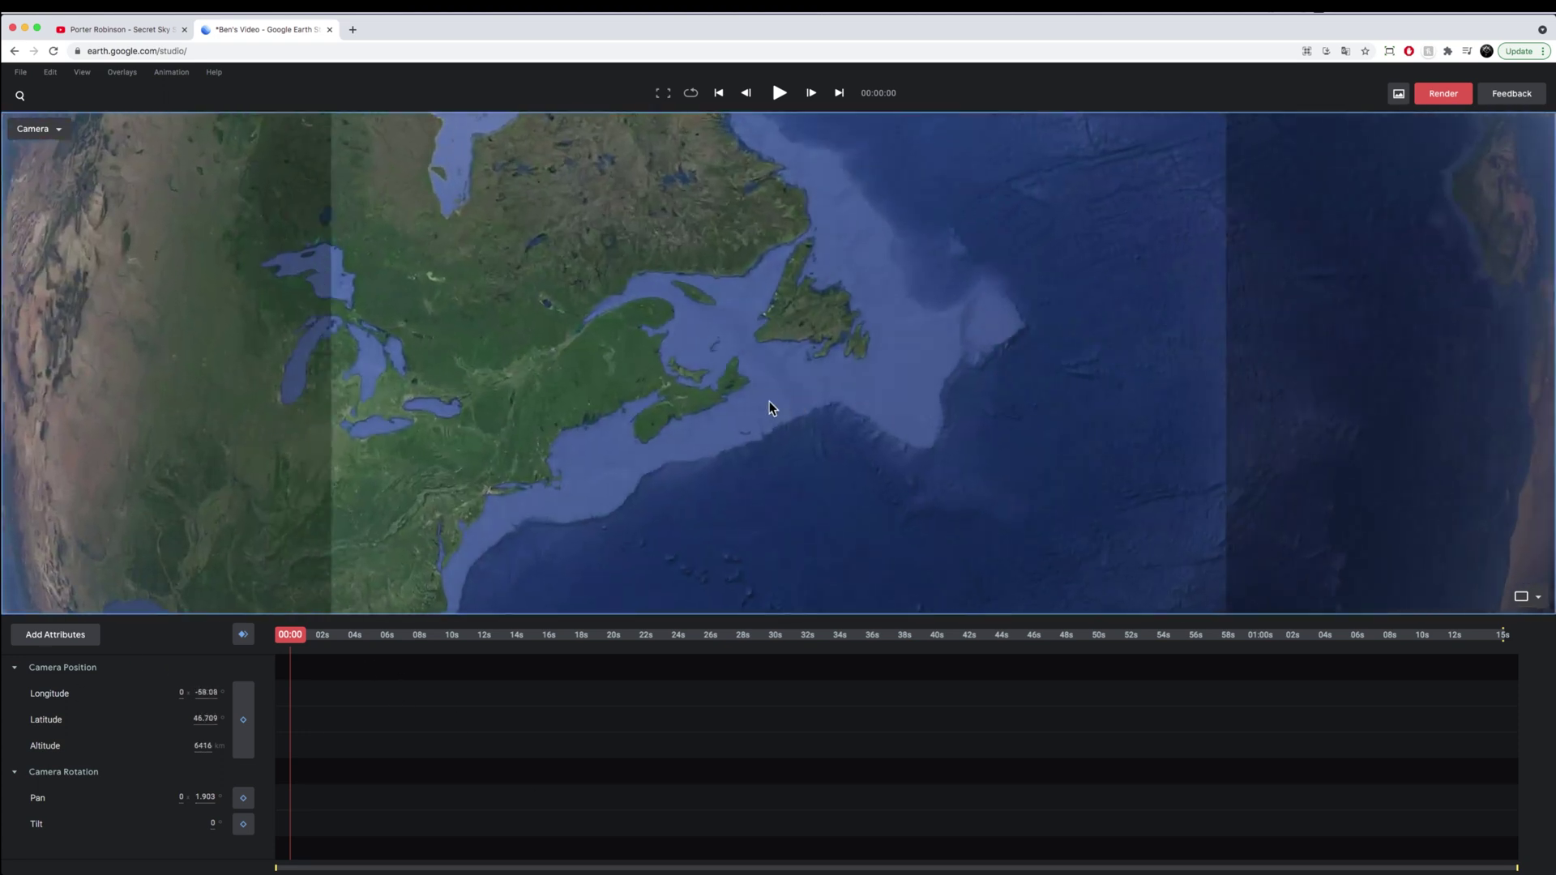
{"action": "left_click_drag", "start_coordinate": [608, 491], "coordinate": [713, 373]}
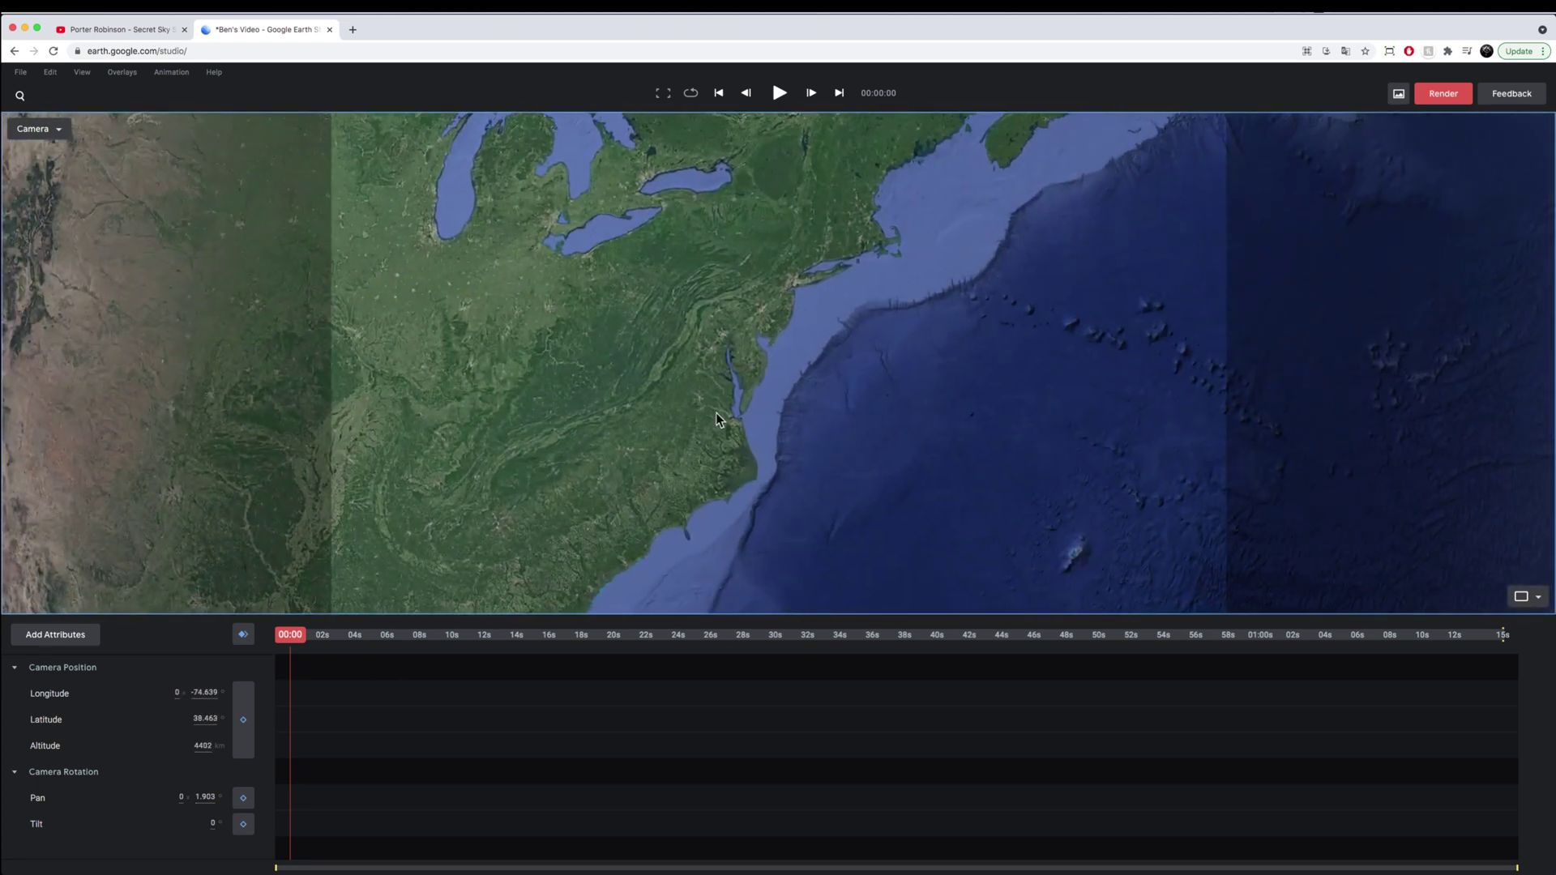
{"action": "scroll", "coordinate": [689, 390], "scroll_direction": "up", "scroll_amount": 5}
{"action": "left_click_drag", "start_coordinate": [879, 280], "coordinate": [766, 415]}
{"action": "scroll", "coordinate": [856, 290], "scroll_direction": "up", "scroll_amount": 10}
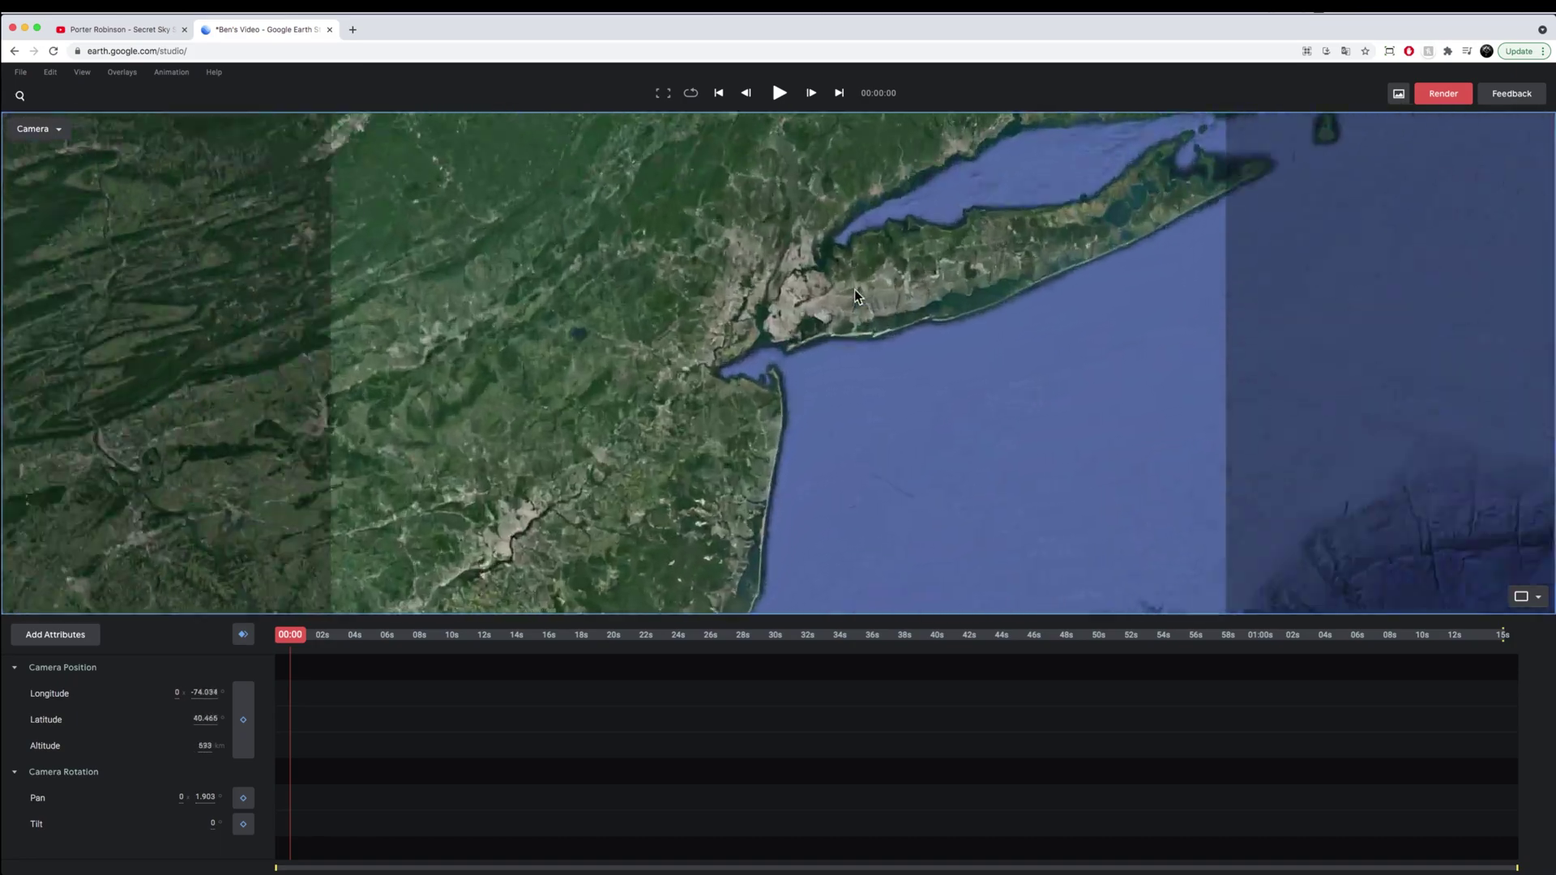
{"action": "left_click_drag", "start_coordinate": [494, 304], "coordinate": [740, 382]}
{"action": "scroll", "coordinate": [742, 382], "scroll_direction": "up", "scroll_amount": 8}
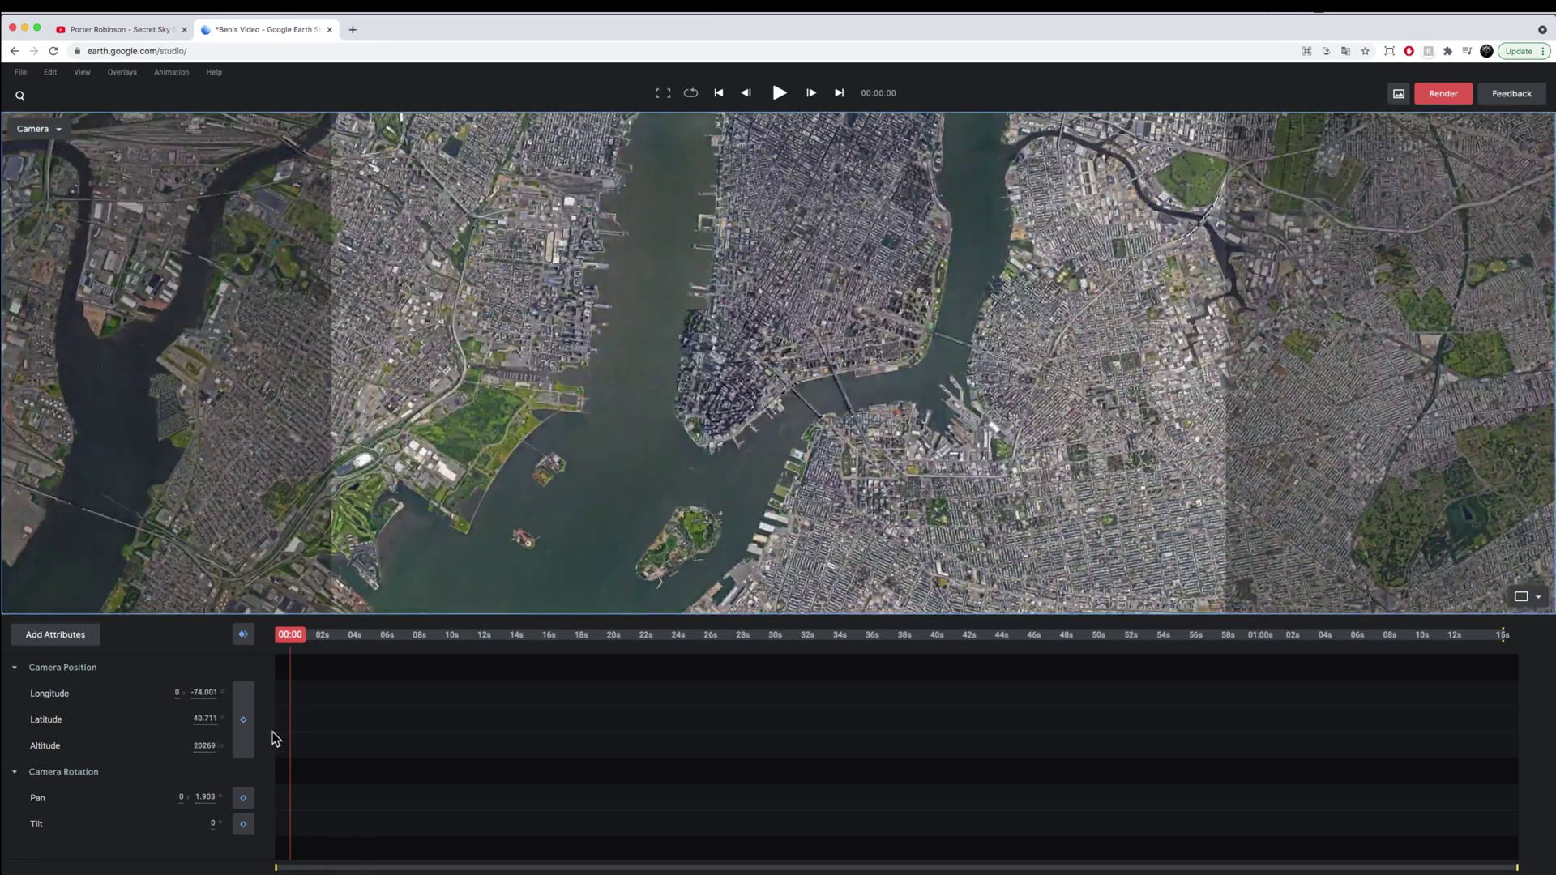
Step: Add keyframes for the camera position, pan and tilt at the start of the timeline
{"action": "left_click", "coordinate": [243, 719]}
{"action": "left_click", "coordinate": [244, 798]}
{"action": "left_click", "coordinate": [243, 824]}
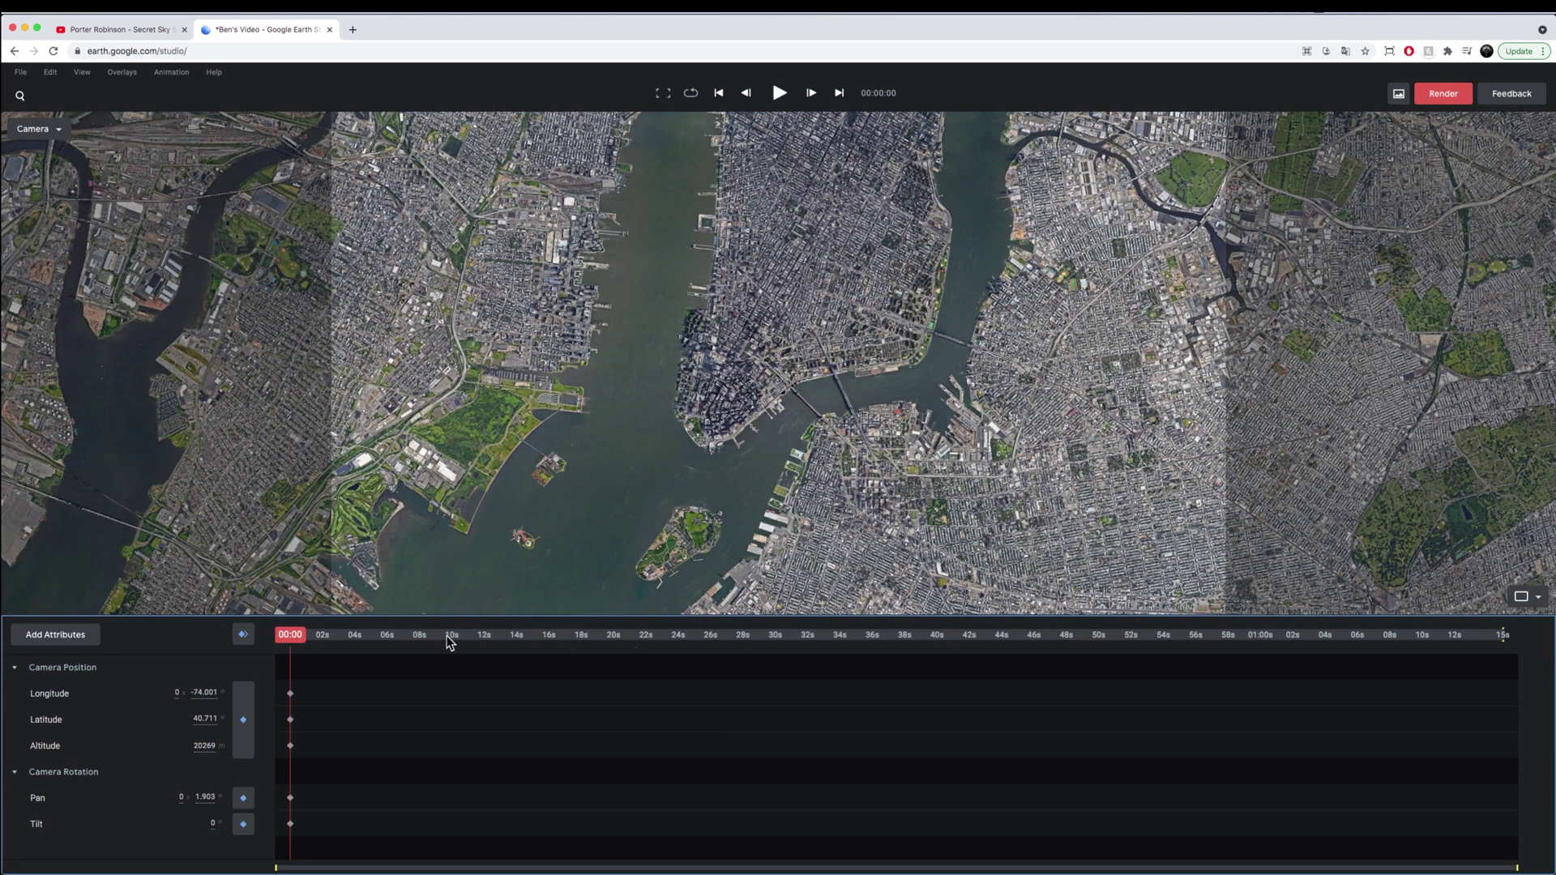
Step: At 00:09:22 on the timeline, move the camera across to the Los Angeles coast near the Long Beach harbour
{"action": "scroll", "coordinate": [824, 401], "scroll_direction": "down", "scroll_amount": 10}
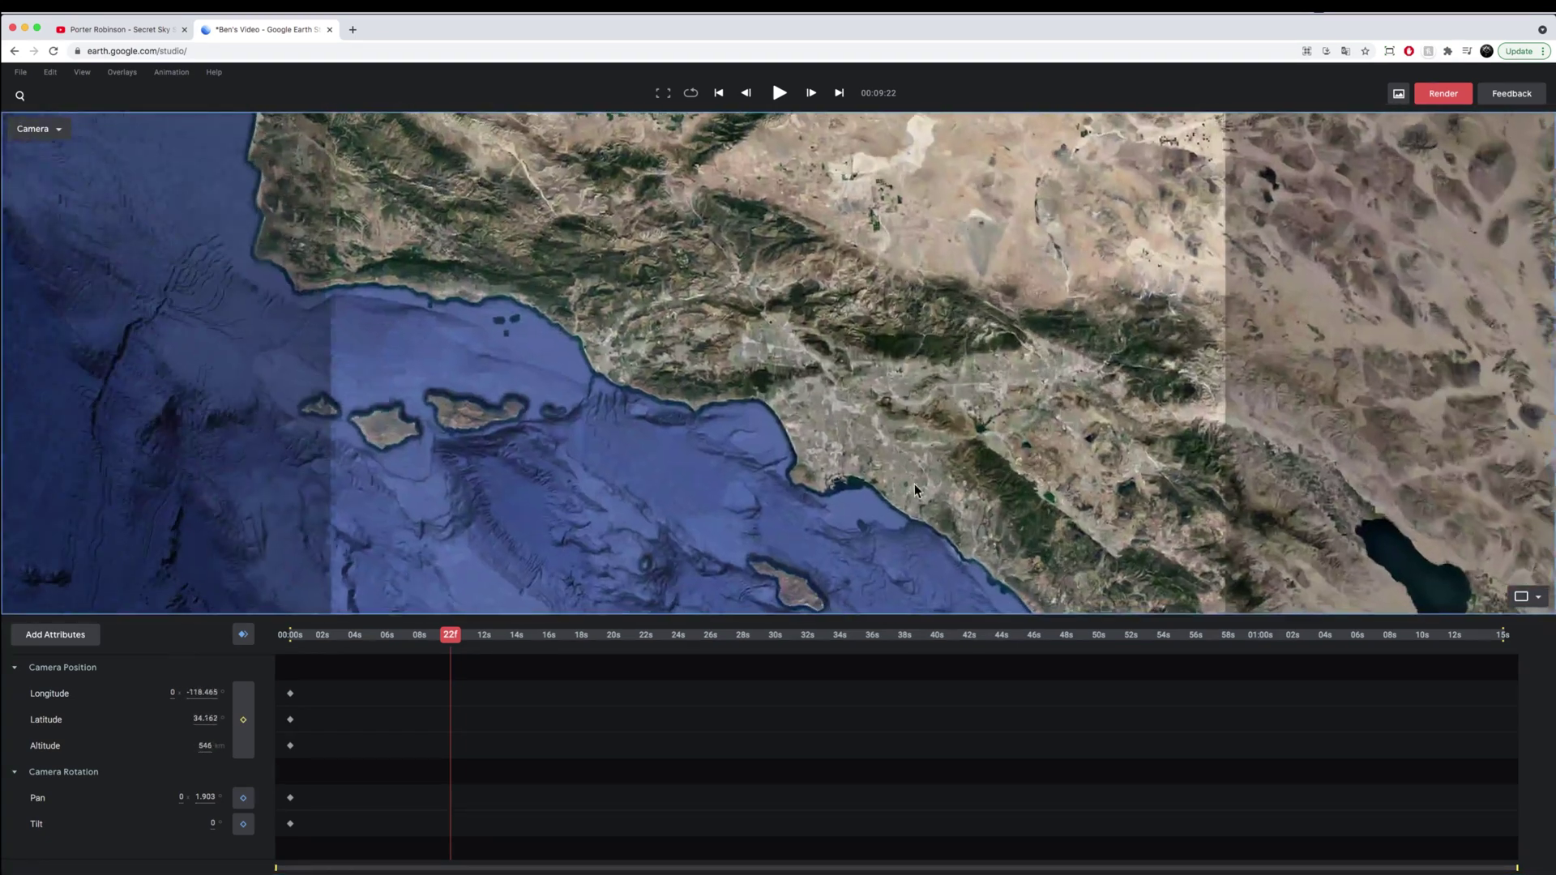
{"action": "left_click_drag", "start_coordinate": [916, 491], "coordinate": [752, 409]}
{"action": "scroll", "coordinate": [752, 408], "scroll_direction": "up", "scroll_amount": 6}
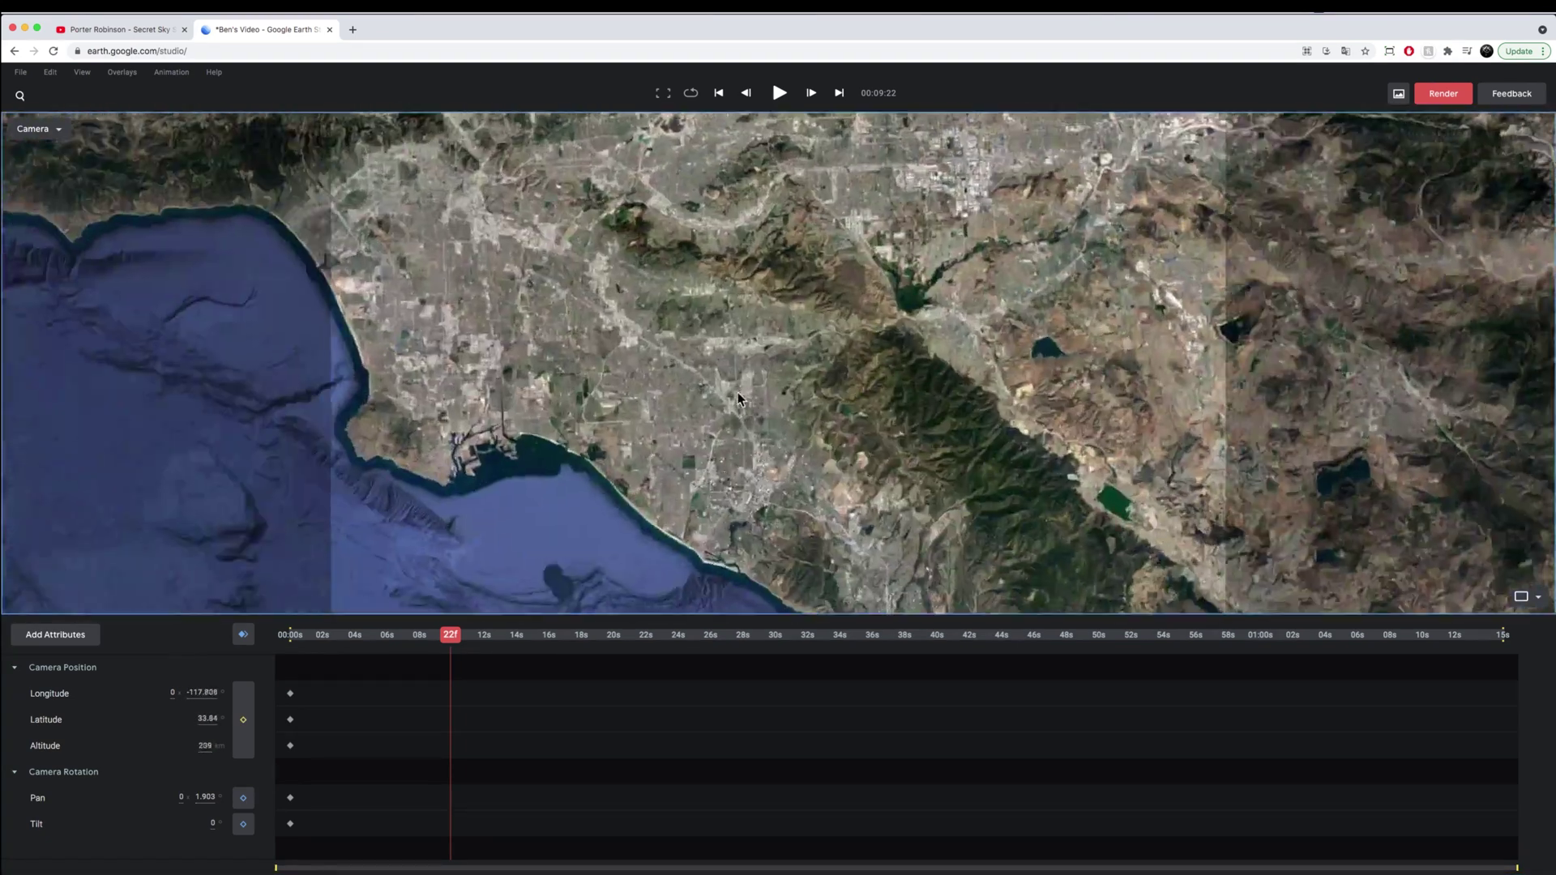
{"action": "left_click_drag", "start_coordinate": [542, 420], "coordinate": [837, 438]}
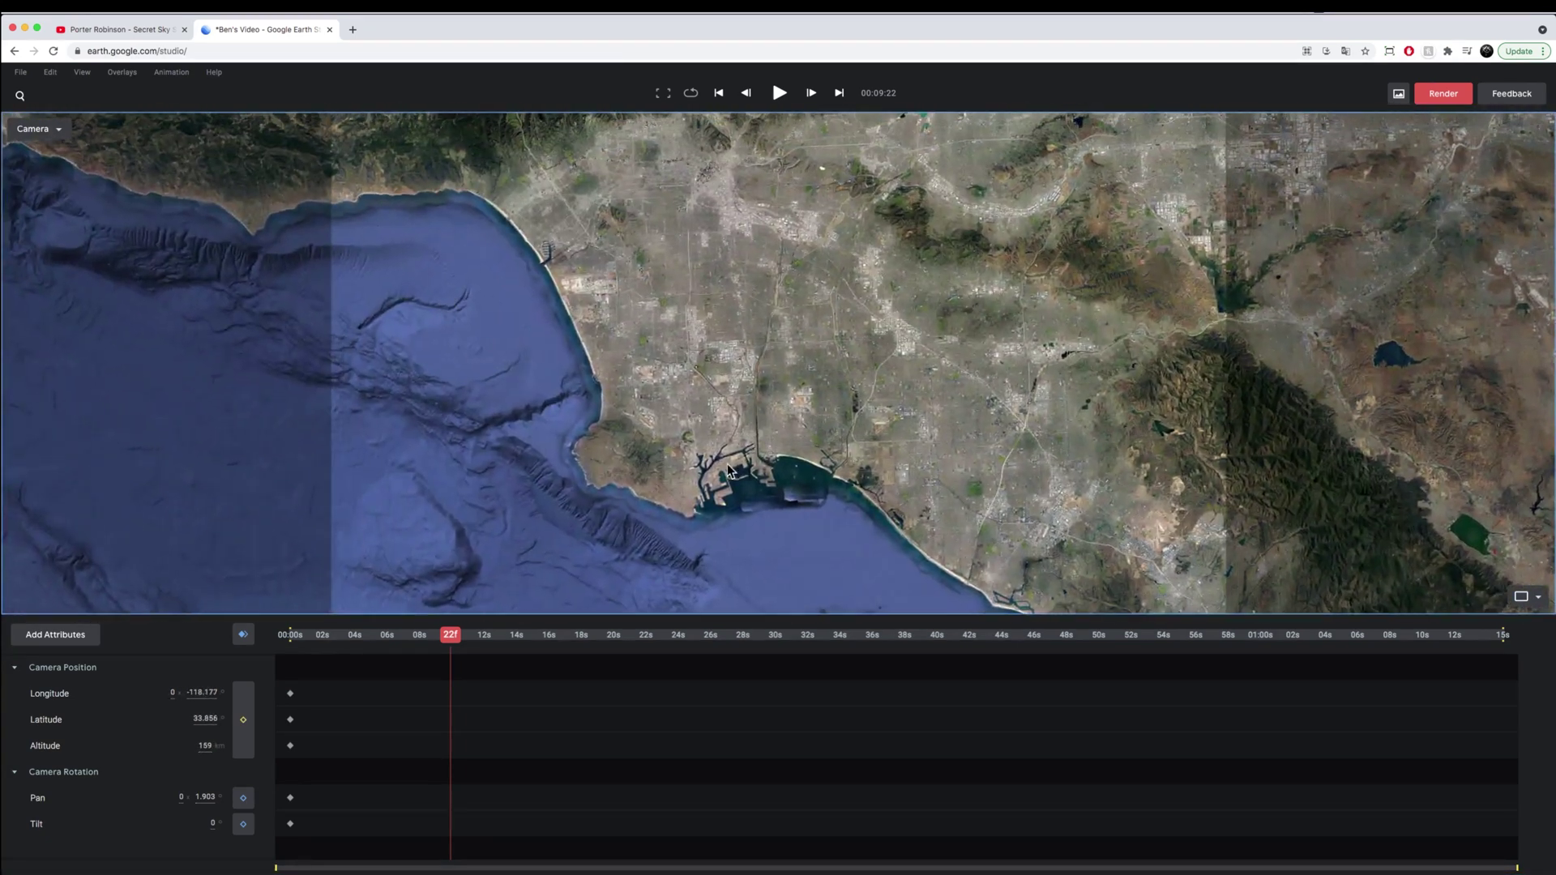
{"action": "scroll", "coordinate": [726, 467], "scroll_direction": "up", "scroll_amount": 5}
{"action": "scroll", "coordinate": [750, 441], "scroll_direction": "down", "scroll_amount": 2}
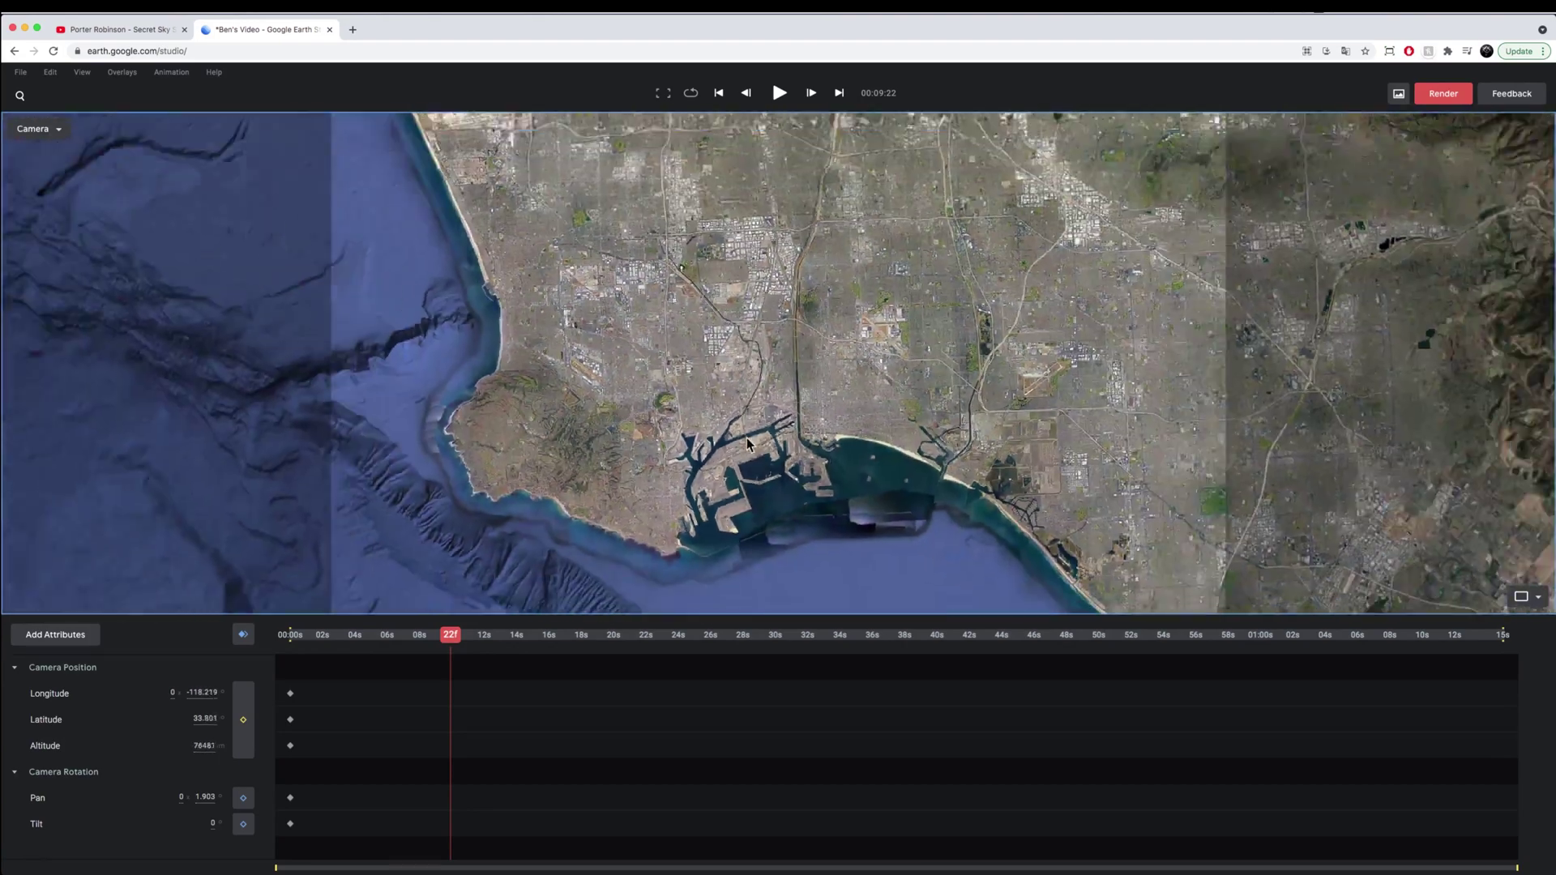
Step: Bring the camera over Santa Monica Pier at about 2,654 m altitude and keyframe all camera attributes at 00:09:22
{"action": "left_click_drag", "start_coordinate": [778, 378], "coordinate": [1008, 611]}
{"action": "mouse_move", "coordinate": [977, 397]}
{"action": "left_mouse_down"}
{"action": "mouse_move", "coordinate": [731, 420]}
{"action": "mouse_move", "coordinate": [913, 319]}
{"action": "mouse_move", "coordinate": [979, 372]}
{"action": "left_mouse_up"}
{"action": "scroll", "coordinate": [636, 316], "scroll_direction": "up", "scroll_amount": 10}
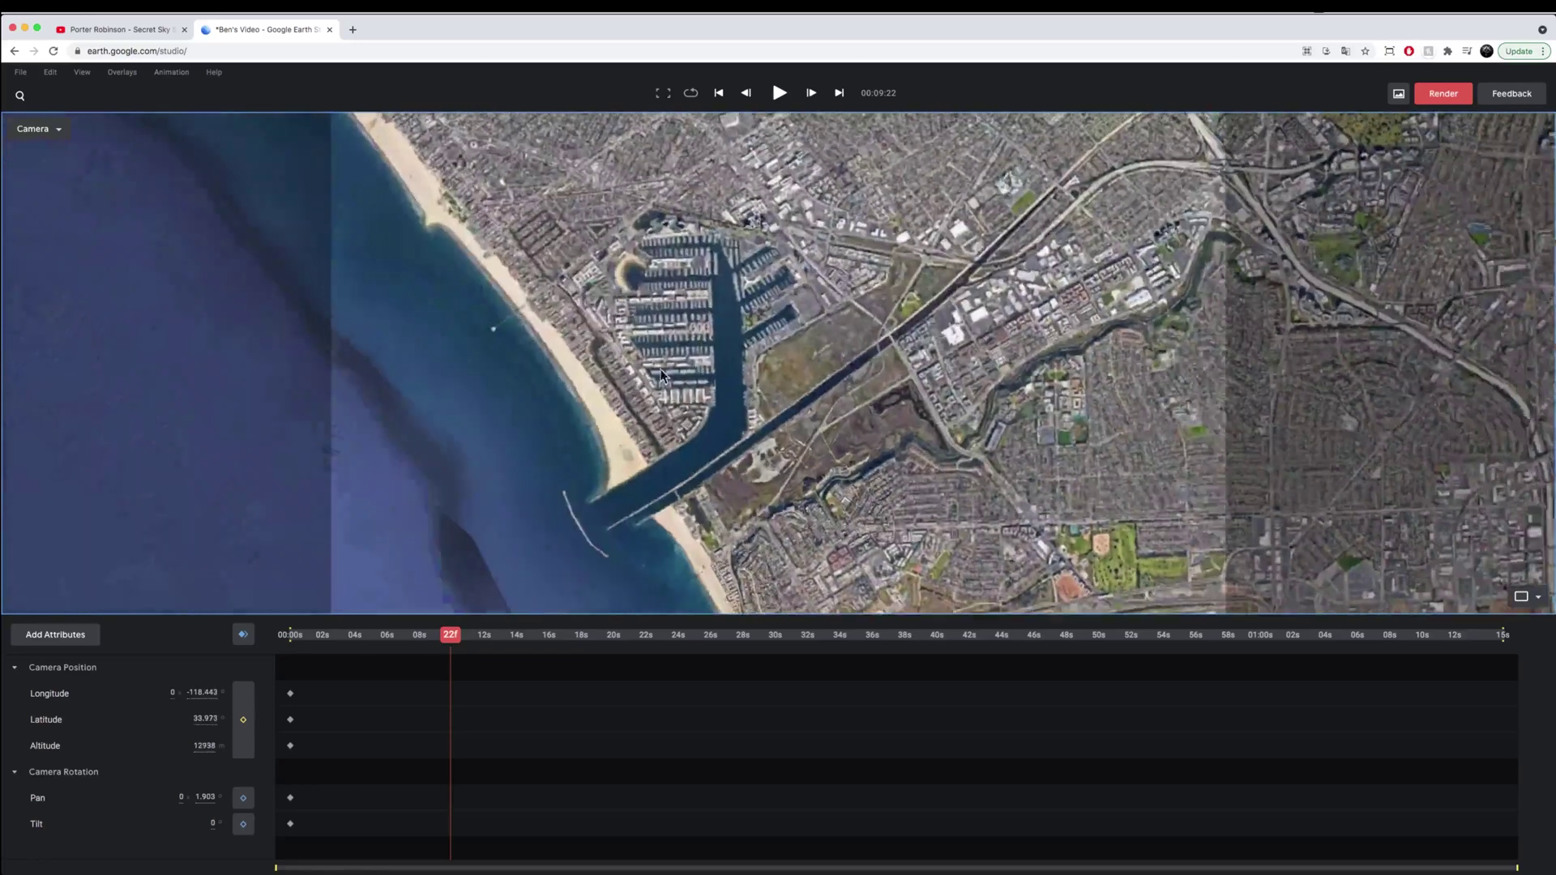
{"action": "left_click_drag", "start_coordinate": [695, 389], "coordinate": [945, 572]}
{"action": "left_click_drag", "start_coordinate": [754, 385], "coordinate": [879, 518]}
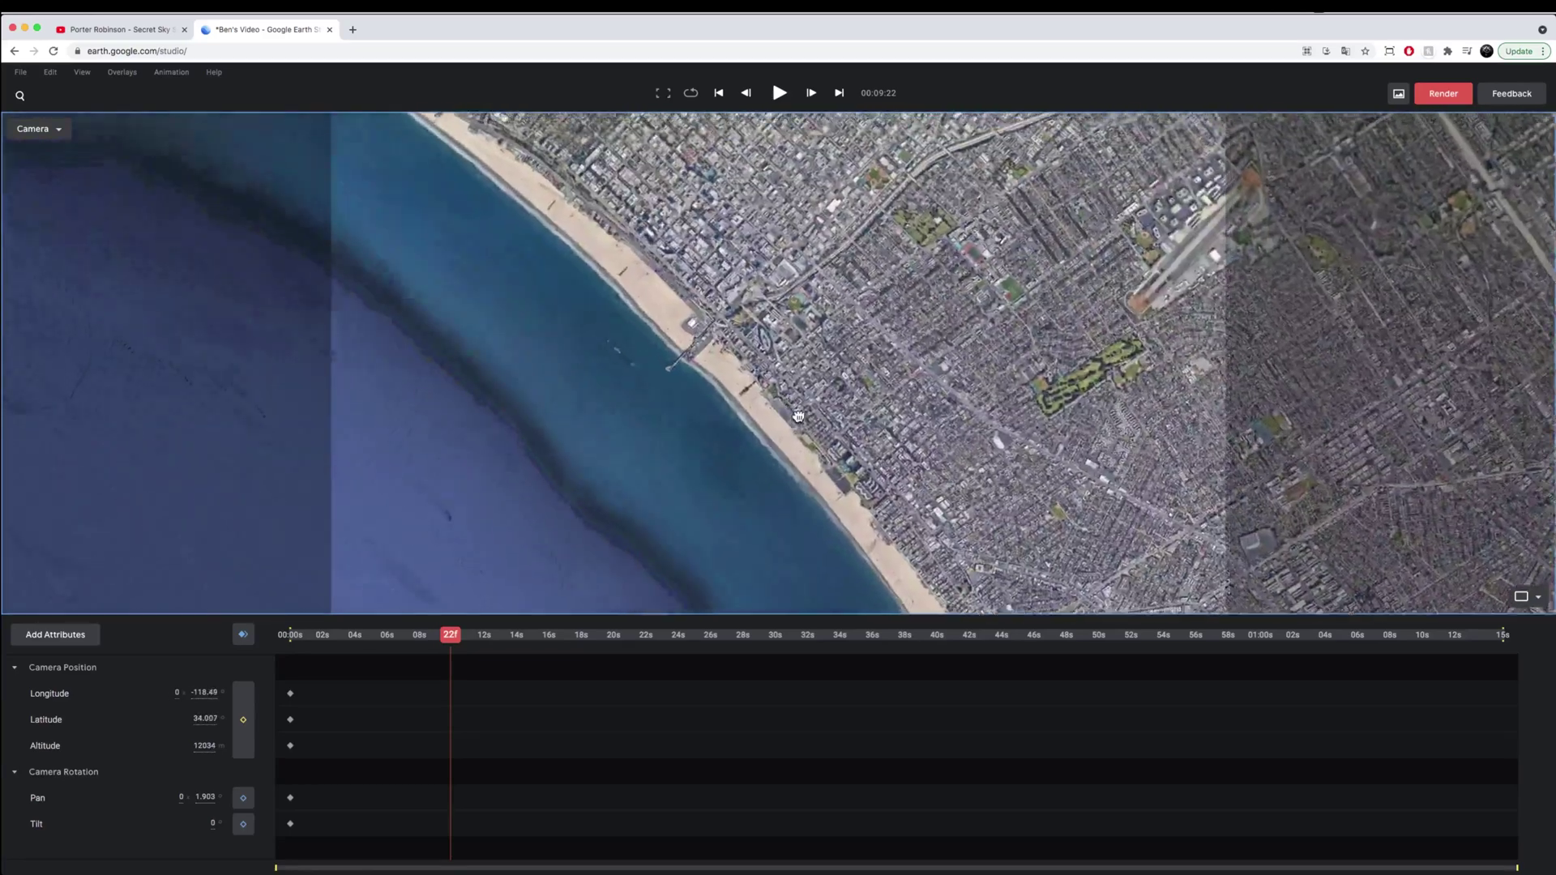
{"action": "scroll", "coordinate": [769, 390], "scroll_direction": "up", "scroll_amount": 10}
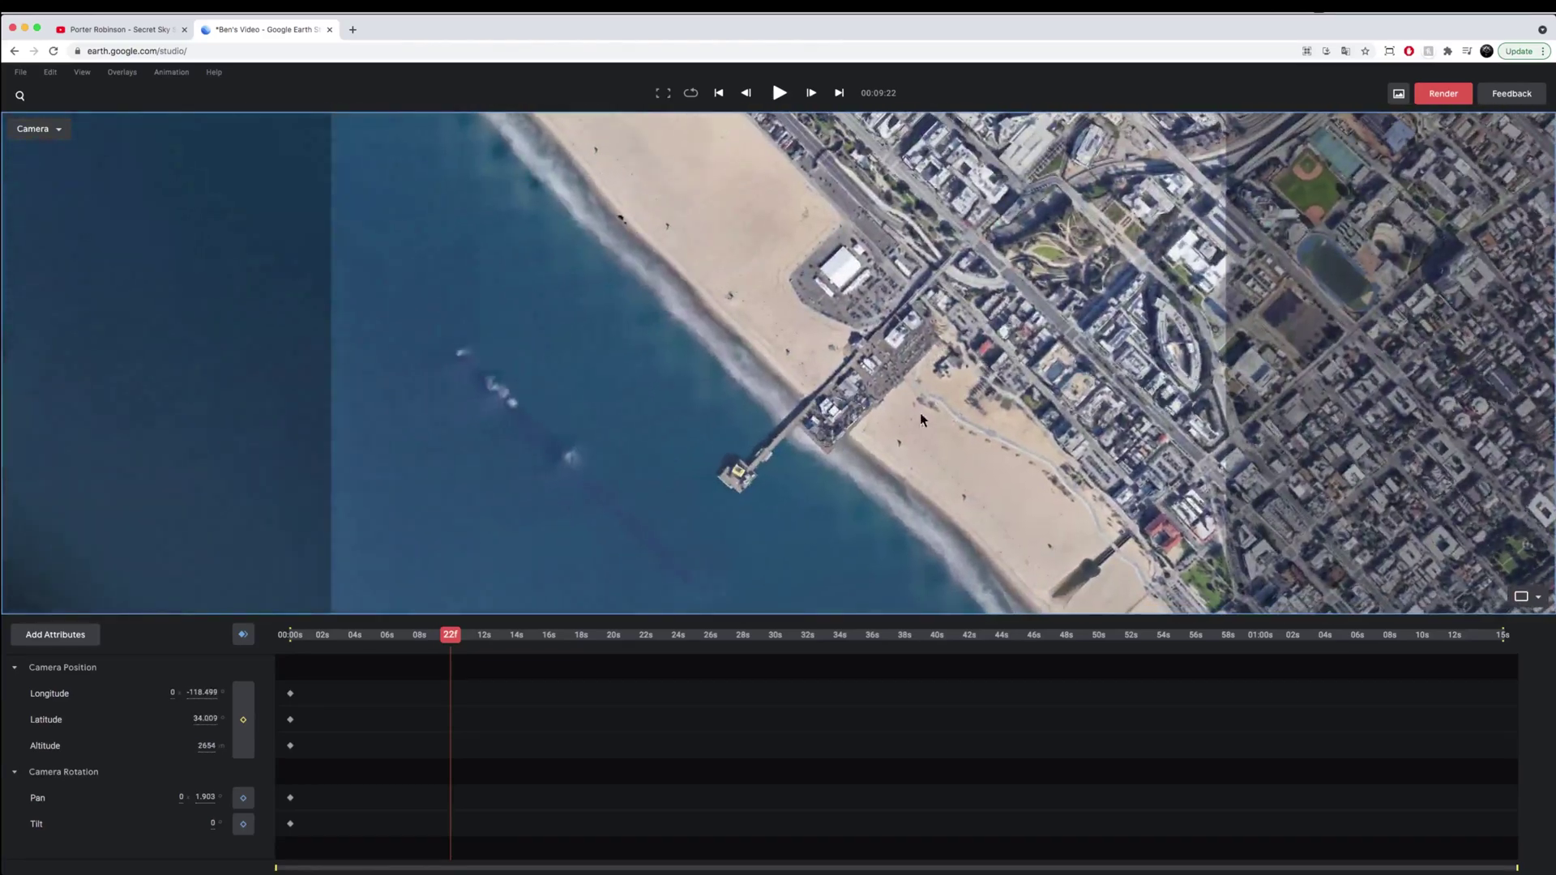
{"action": "left_click", "coordinate": [245, 634]}
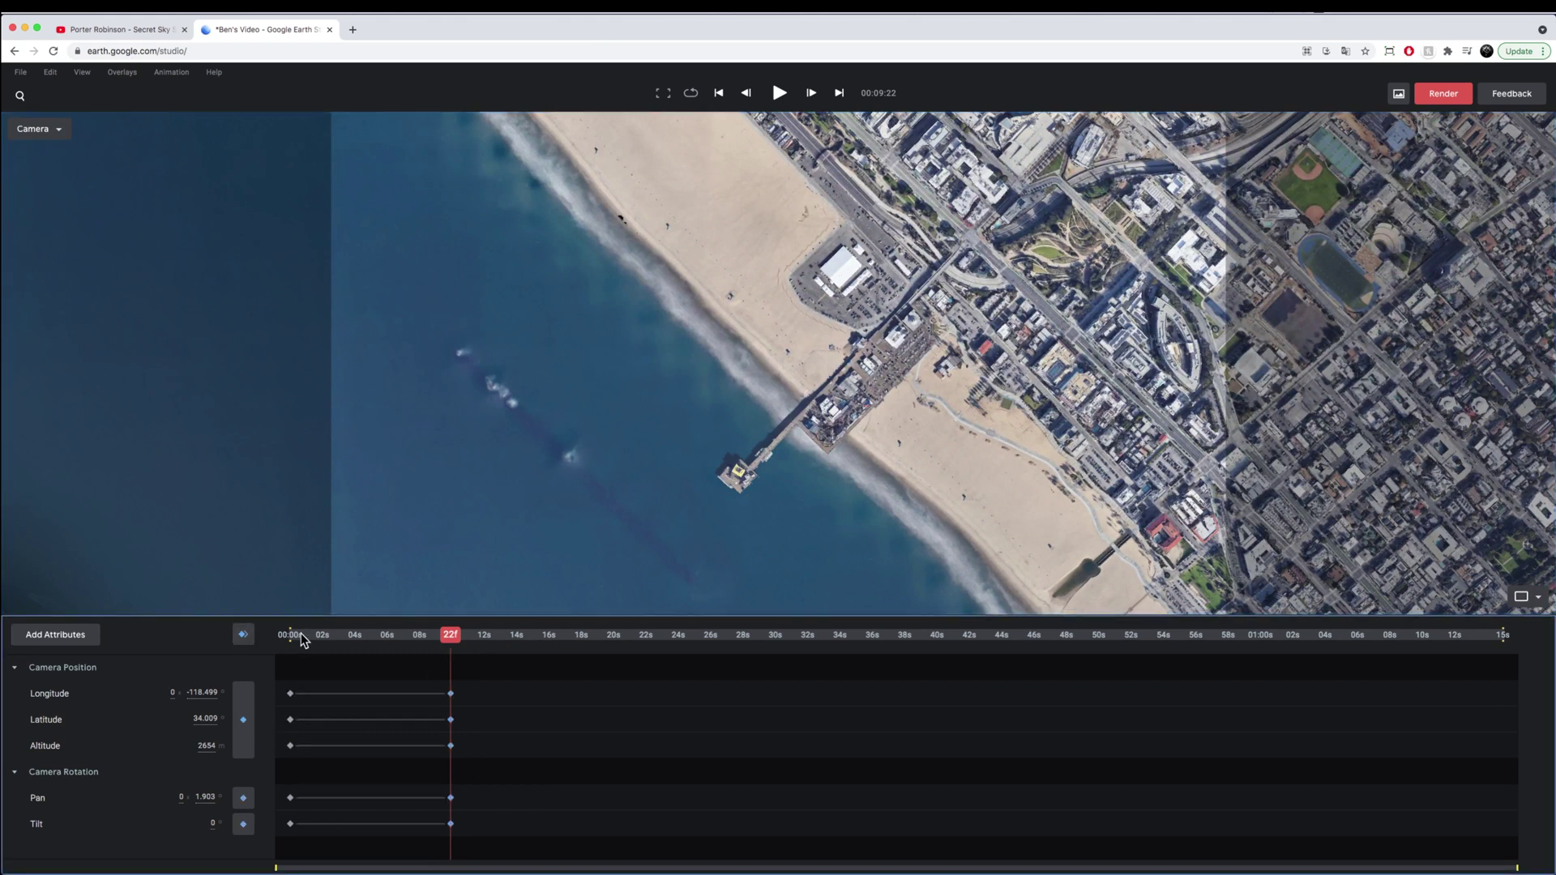
Step: Play back the start of the camera animation from New York to check the movement
{"action": "left_click", "coordinate": [302, 636]}
{"action": "key", "text": "space"}
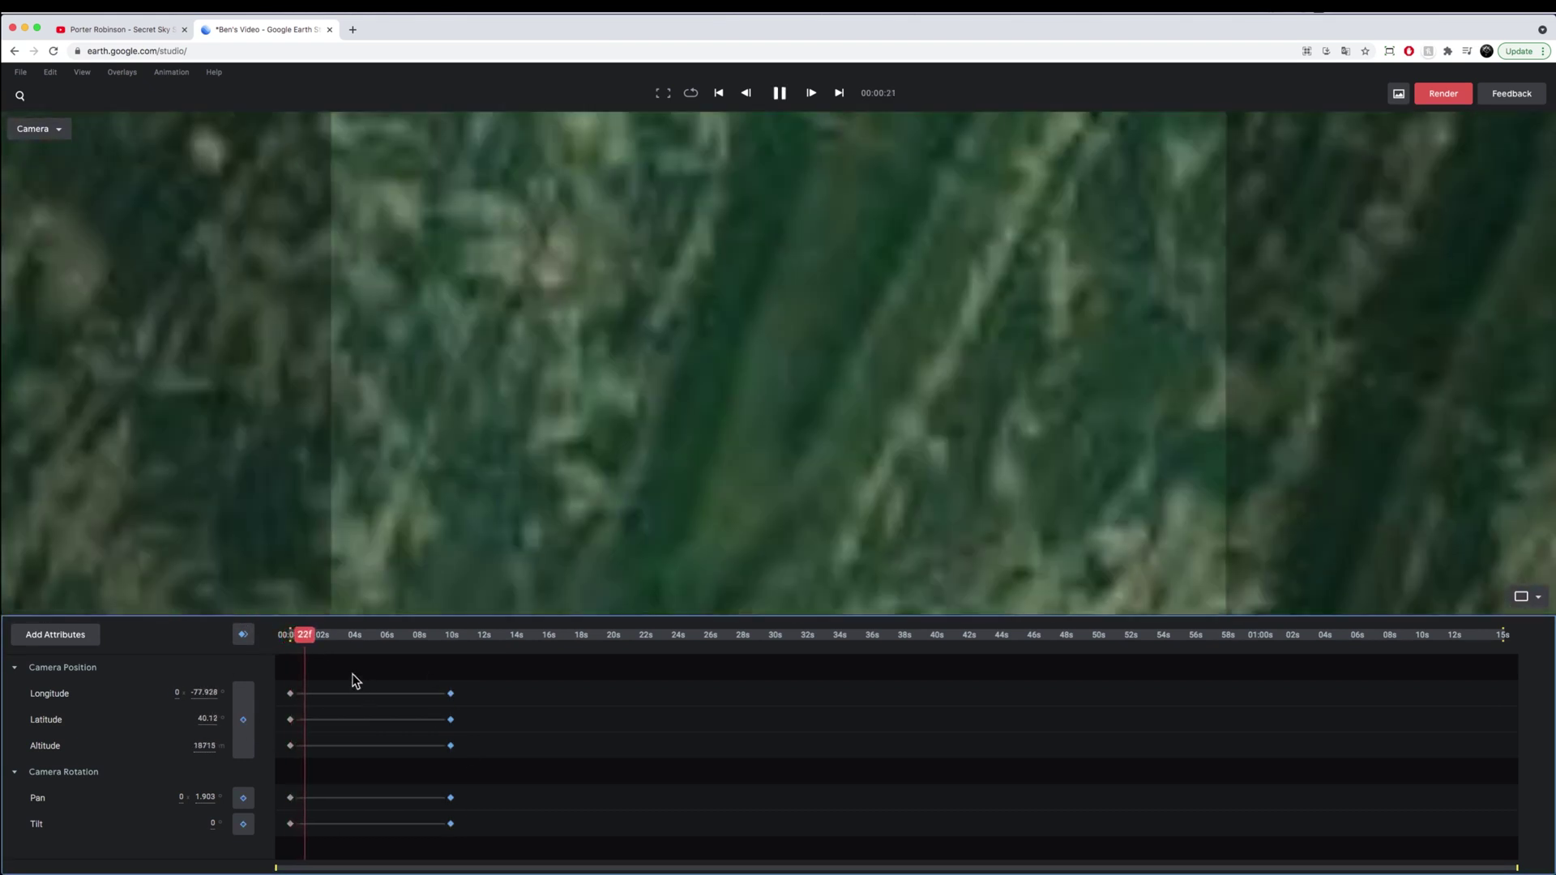
{"action": "key", "text": "space"}
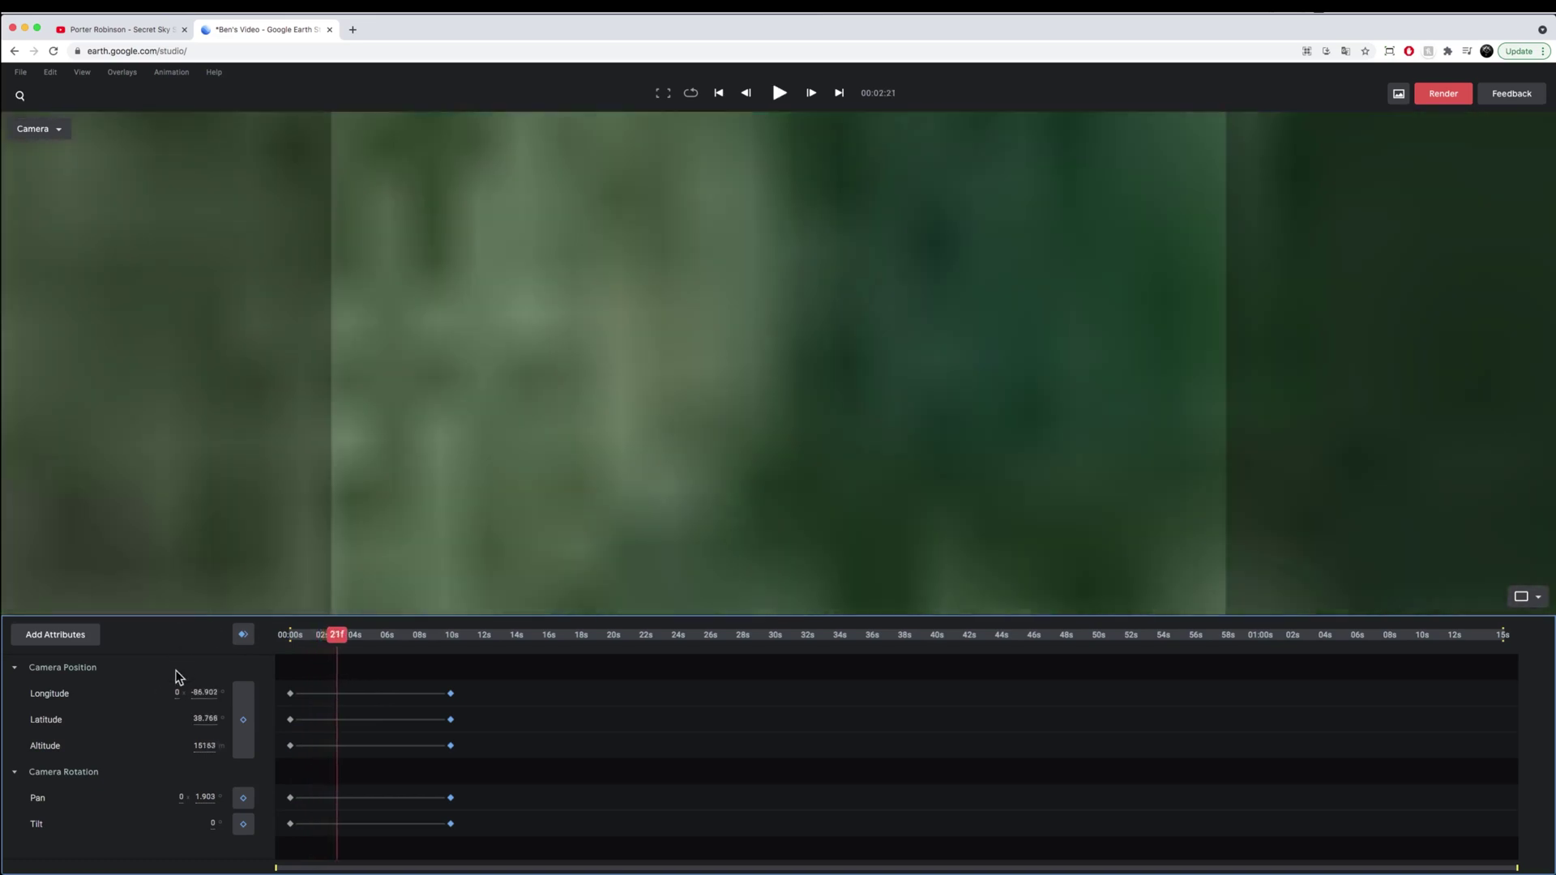
Step: Add a mid-flight camera position keyframe with the altitude raised to about 10,500 km, placed just past the 4-second mark
{"action": "mouse_move", "coordinate": [338, 635]}
{"action": "left_mouse_down"}
{"action": "mouse_move", "coordinate": [357, 637]}
{"action": "mouse_move", "coordinate": [339, 637]}
{"action": "left_mouse_up"}
{"action": "left_click_drag", "start_coordinate": [192, 755], "coordinate": [1022, 758]}
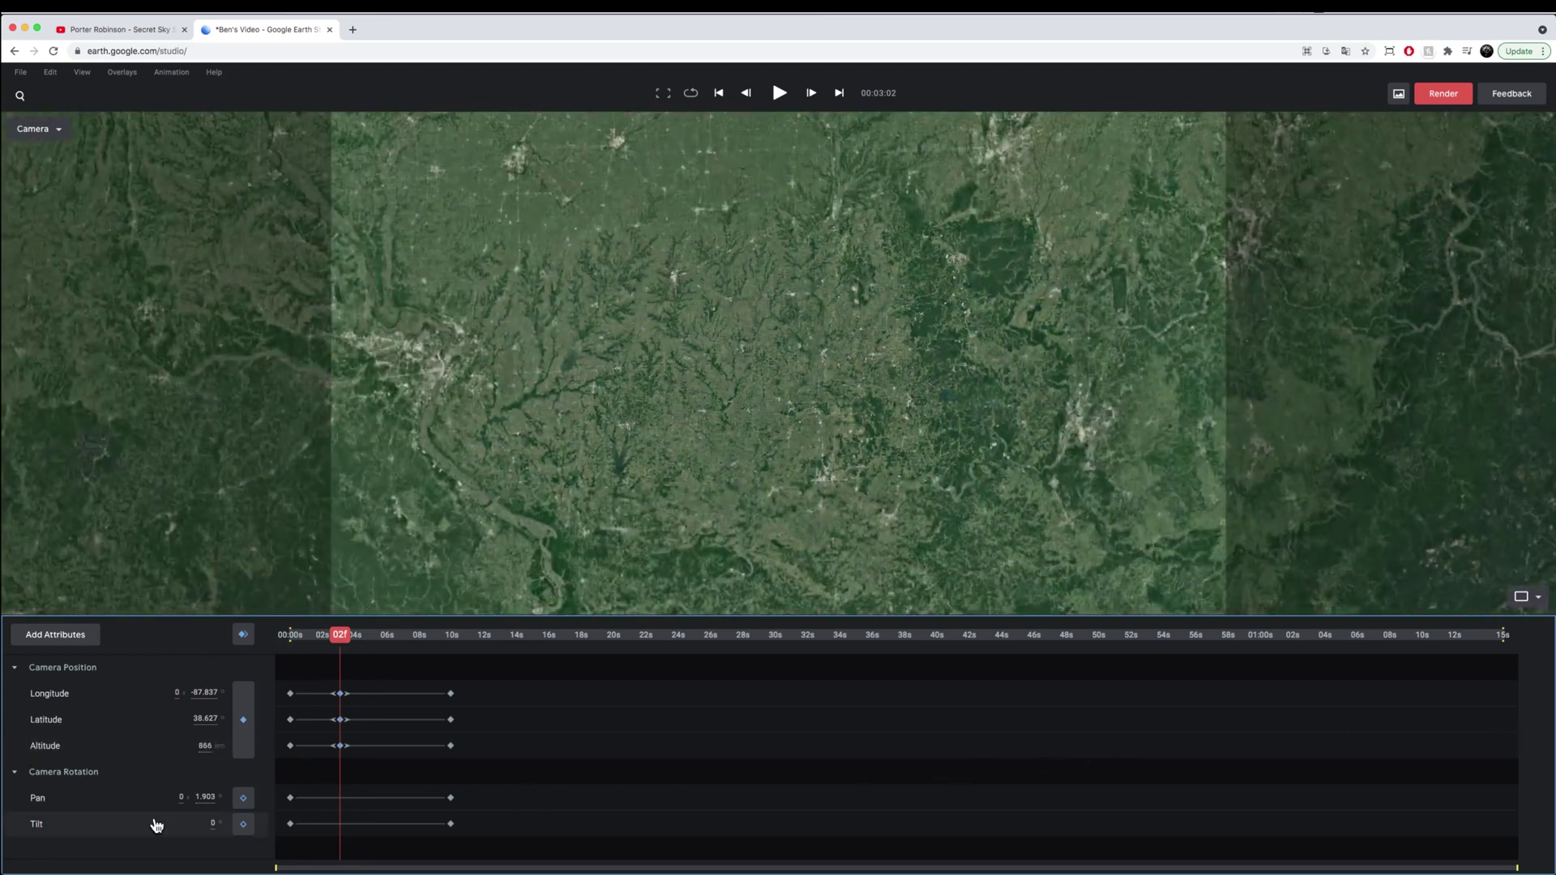
{"action": "left_click_drag", "start_coordinate": [206, 745], "coordinate": [1014, 722]}
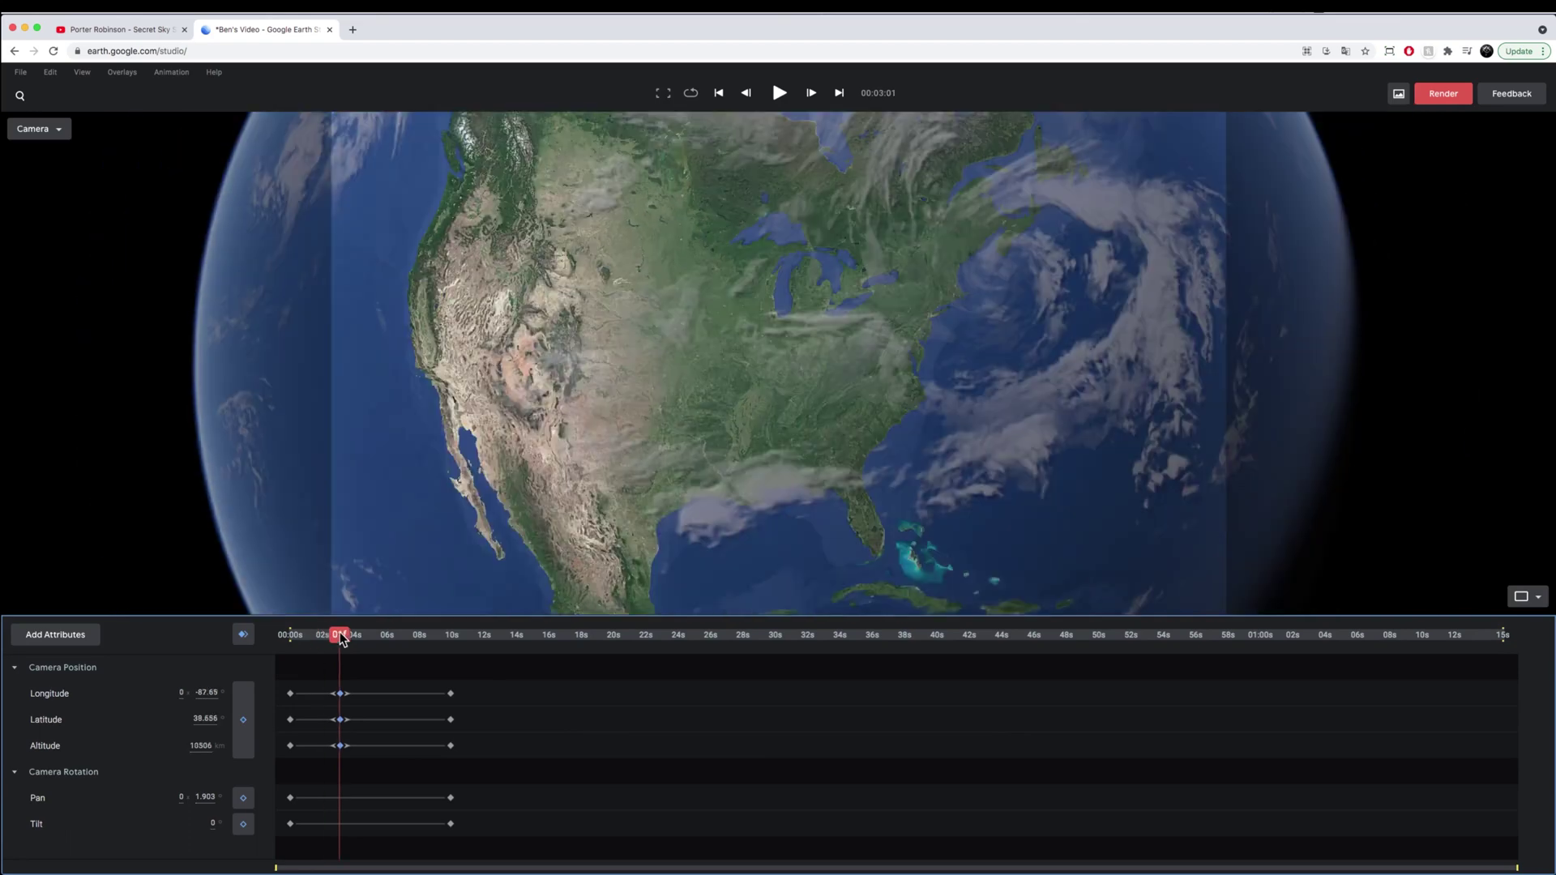
{"action": "left_click_drag", "start_coordinate": [325, 638], "coordinate": [471, 658]}
Step: Open the render settings and set the attribution position to Bottom left
{"action": "left_click", "coordinate": [1432, 99]}
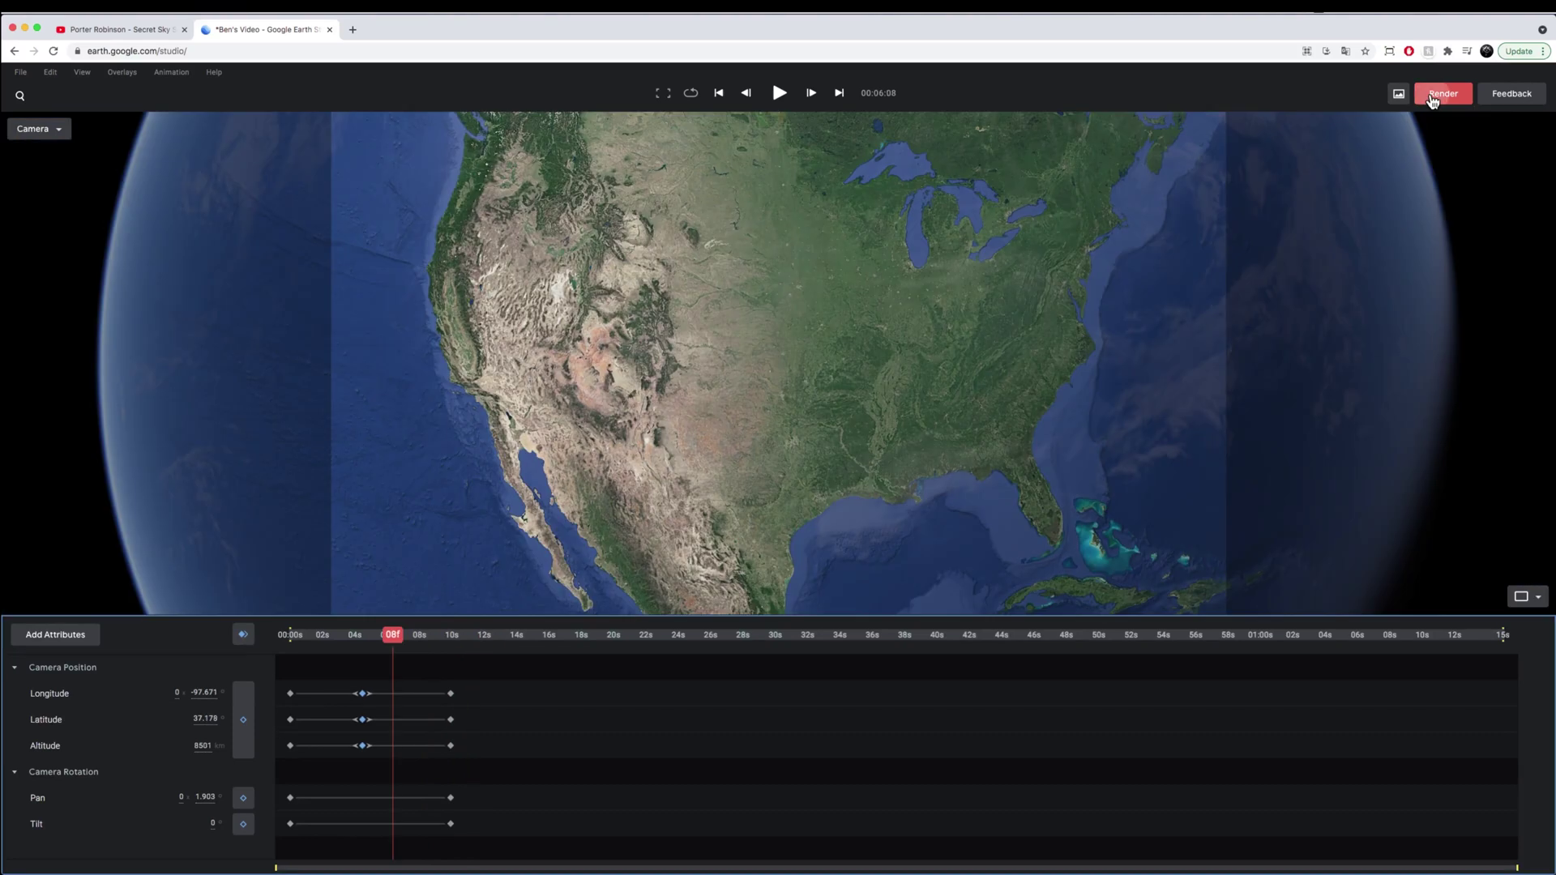
{"action": "left_click", "coordinate": [1432, 95]}
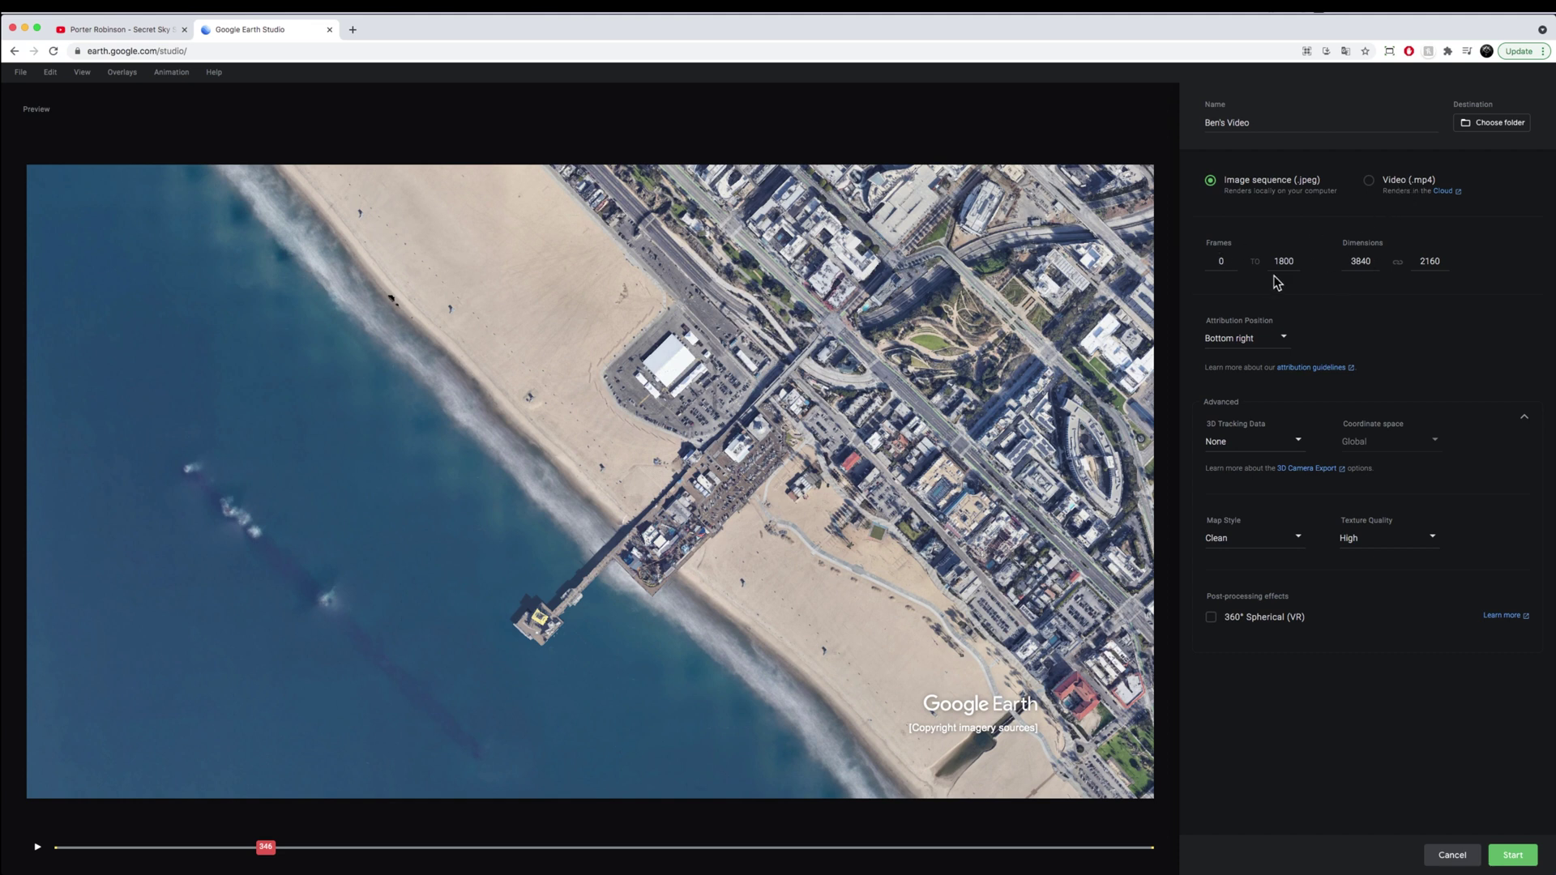
{"action": "left_click", "coordinate": [1265, 346]}
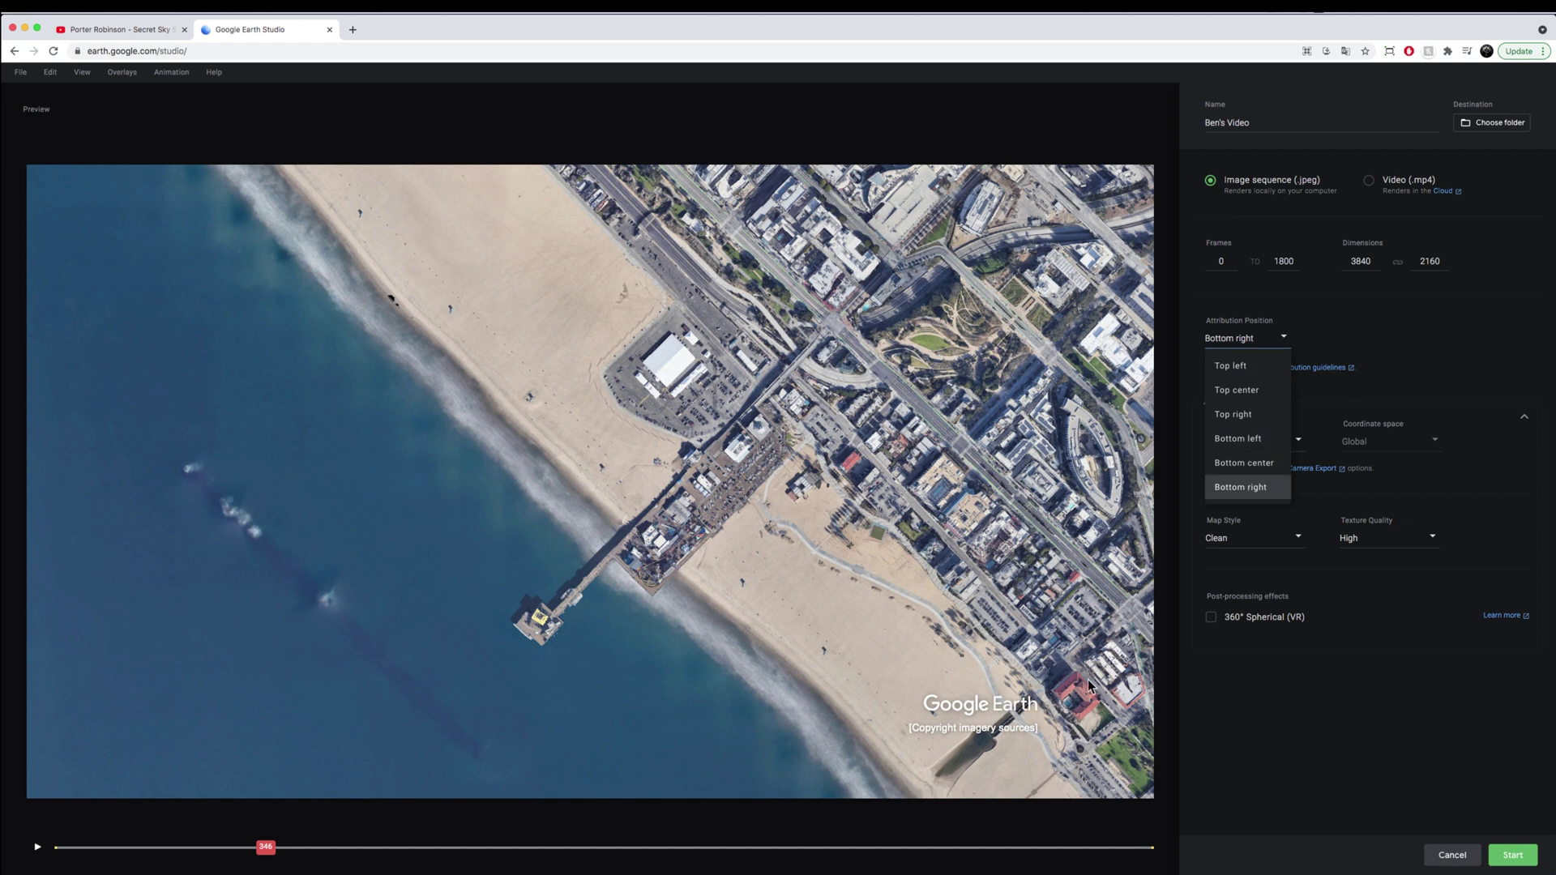
{"action": "left_click", "coordinate": [1233, 412]}
{"action": "left_click", "coordinate": [1244, 341]}
{"action": "left_click", "coordinate": [1253, 486]}
{"action": "left_click", "coordinate": [1235, 343]}
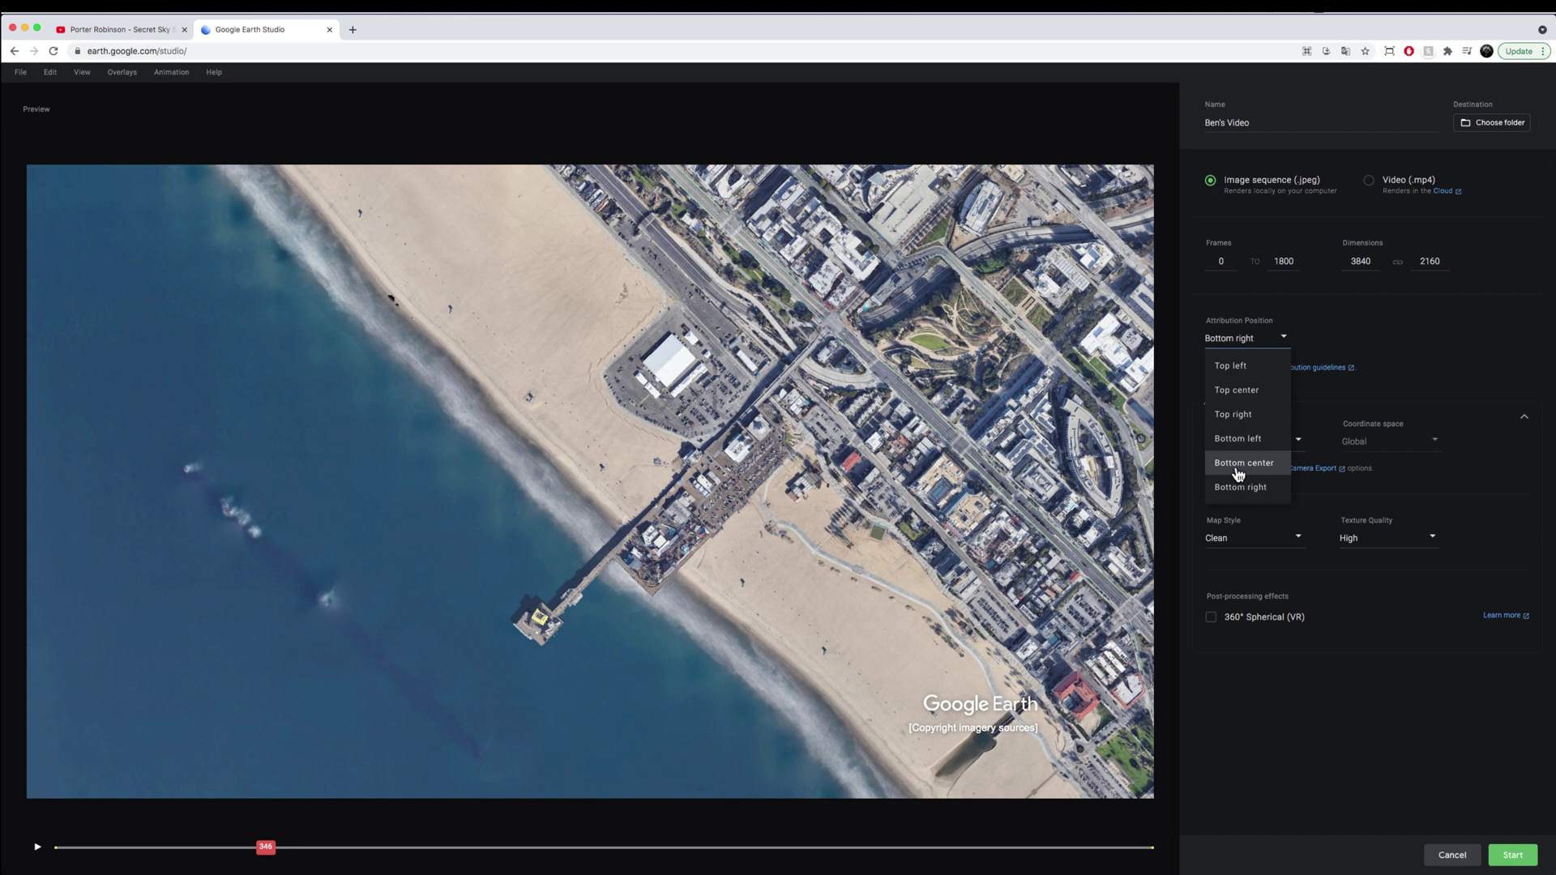
{"action": "left_click", "coordinate": [1240, 464]}
{"action": "left_click", "coordinate": [1229, 347]}
{"action": "left_click", "coordinate": [1252, 444]}
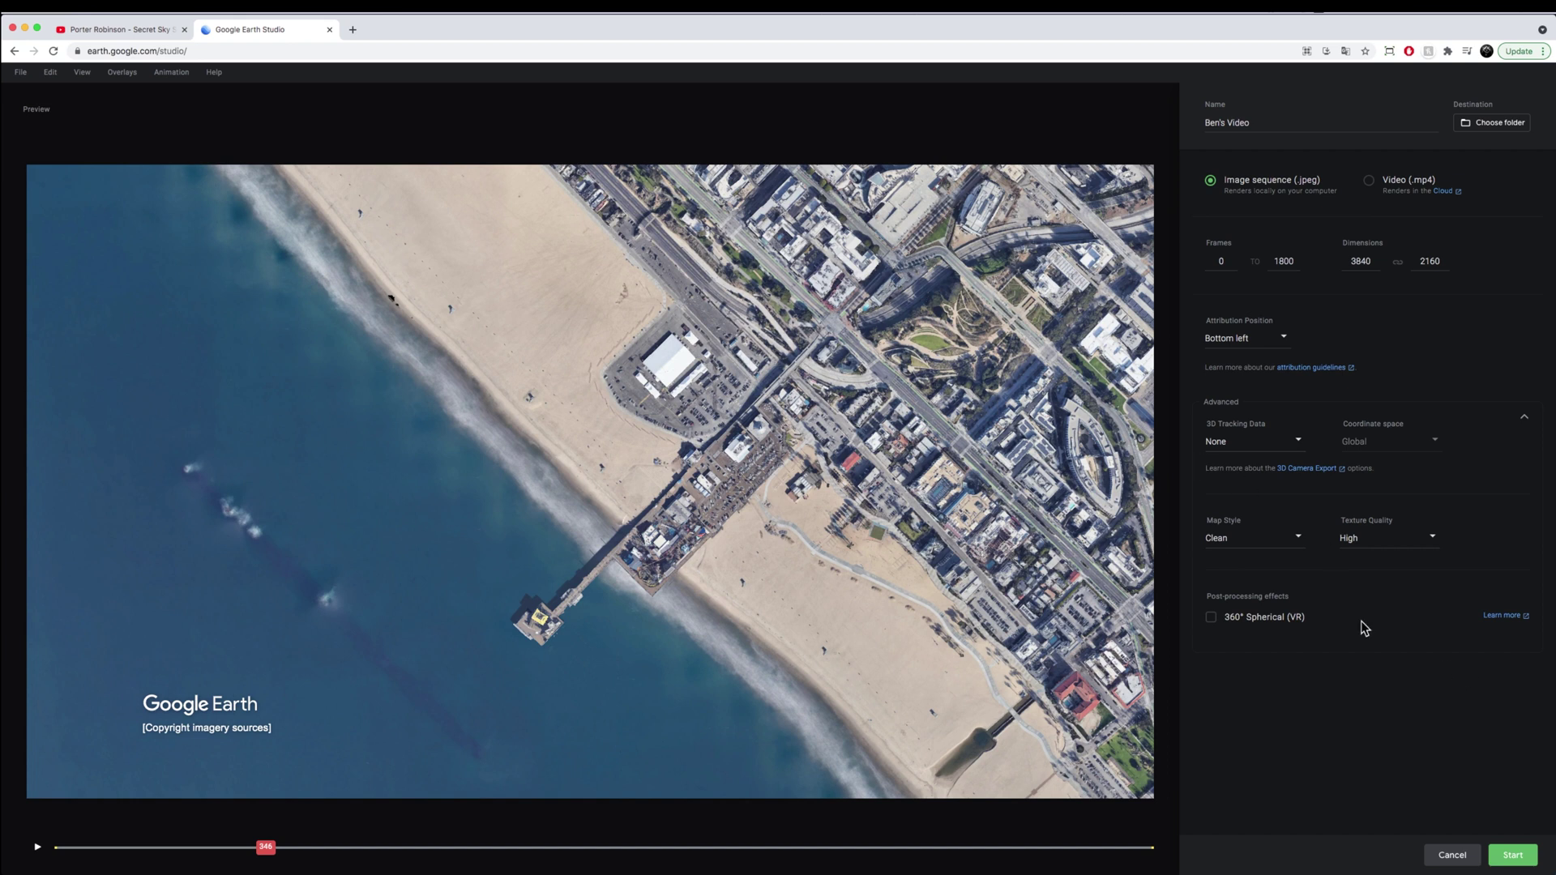
{"action": "left_click", "coordinate": [1269, 542]}
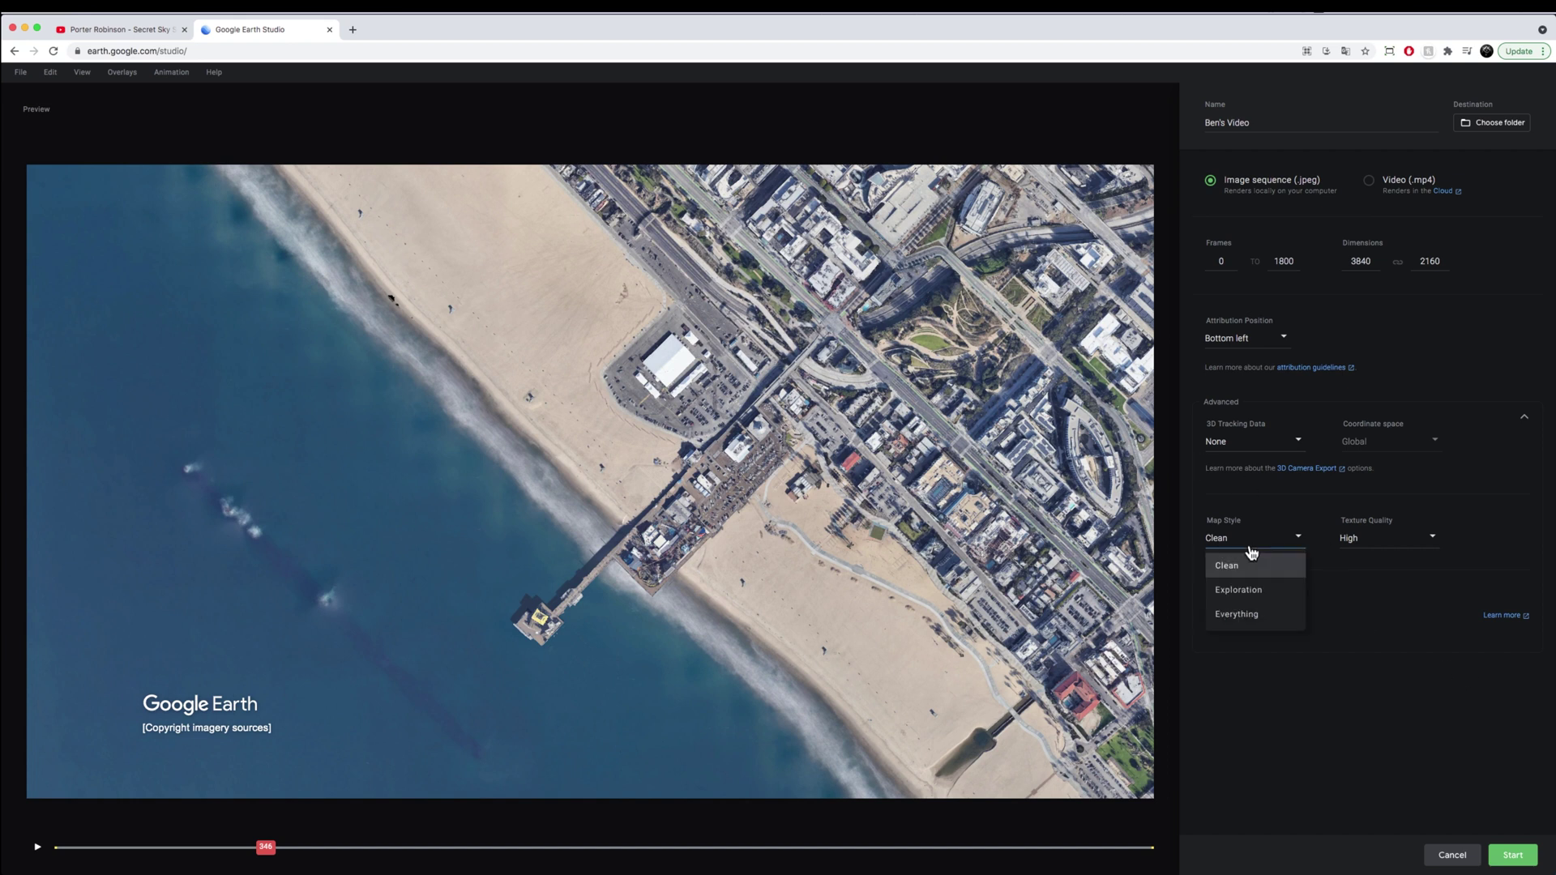
{"action": "left_click", "coordinate": [1237, 614]}
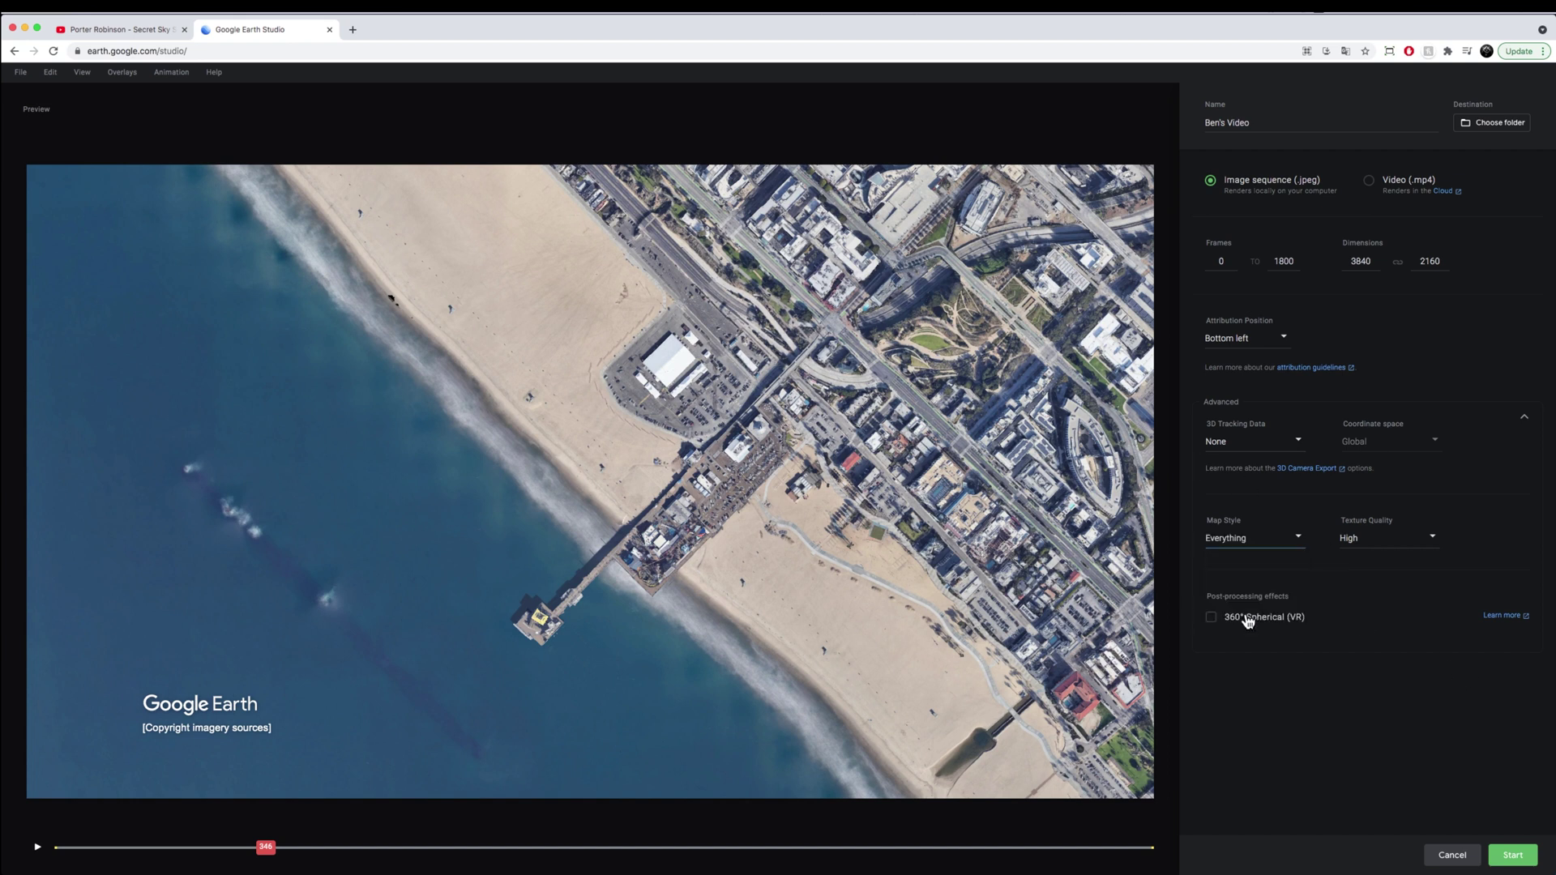
{"action": "left_click", "coordinate": [1240, 542]}
{"action": "left_click", "coordinate": [1239, 569]}
Step: Switch the render output from an image sequence to Video (.mp4)
{"action": "left_click", "coordinate": [1406, 716]}
{"action": "left_click", "coordinate": [1398, 185]}
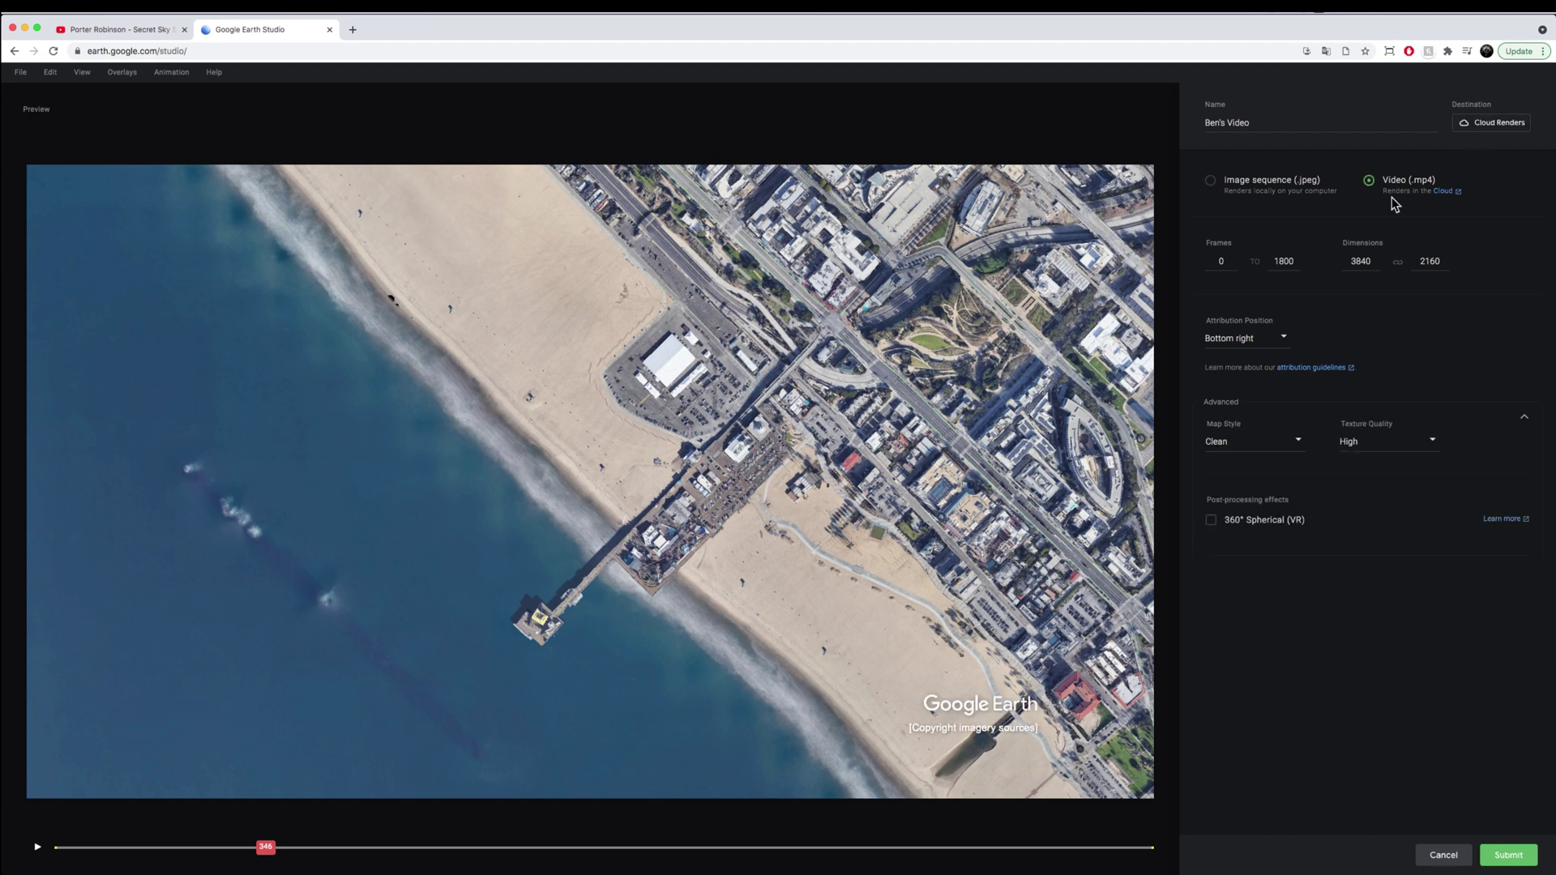